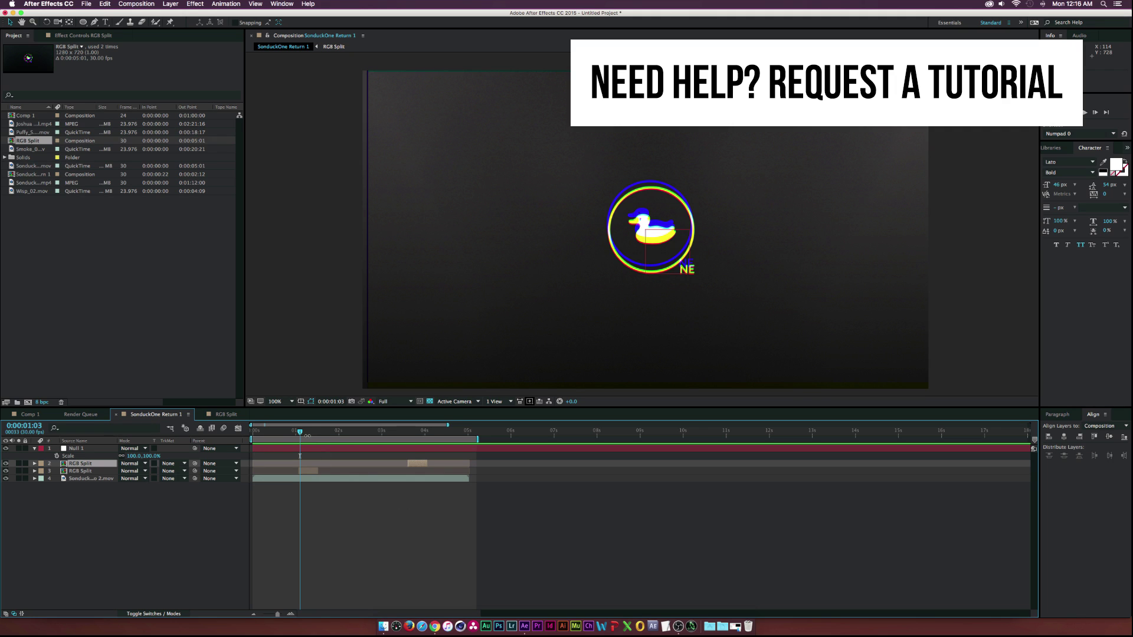
Step: Scrub and play back the finished duck logo's jittering RGB-split glitch
{"action": "mouse_move", "coordinate": [307, 436]}
{"action": "left_mouse_down"}
{"action": "mouse_move", "coordinate": [292, 433]}
{"action": "mouse_move", "coordinate": [301, 432]}
{"action": "left_mouse_up"}
{"action": "key", "text": "space"}
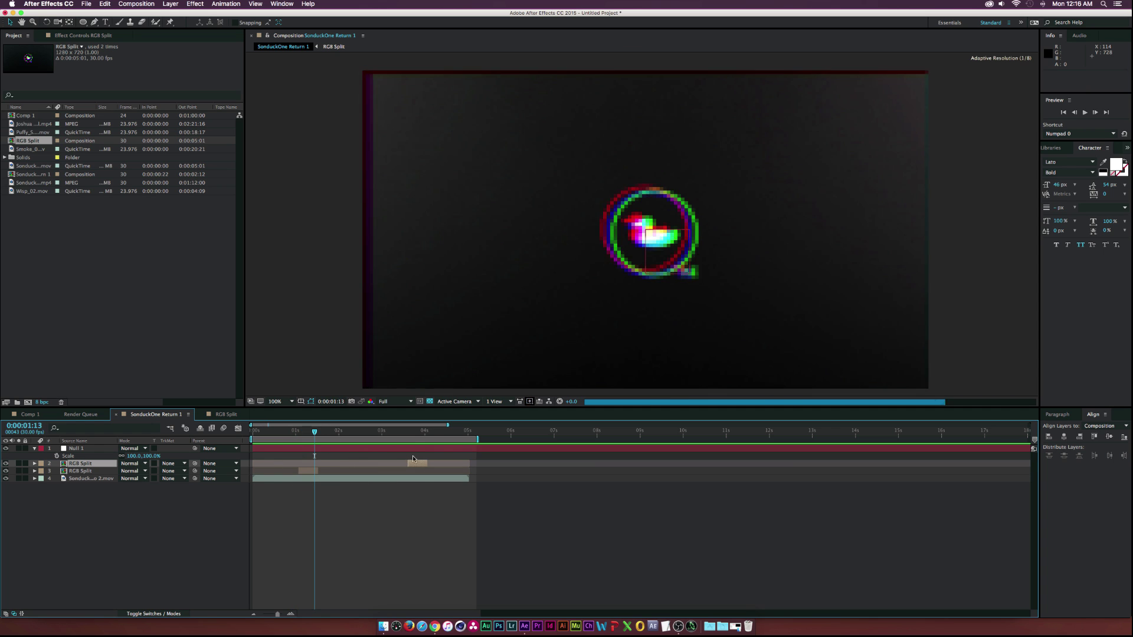
Step: Quick Look the rendered RGB Split 1.mov clip in the Finder Elements folder, then close it
{"action": "left_click", "coordinate": [383, 626]}
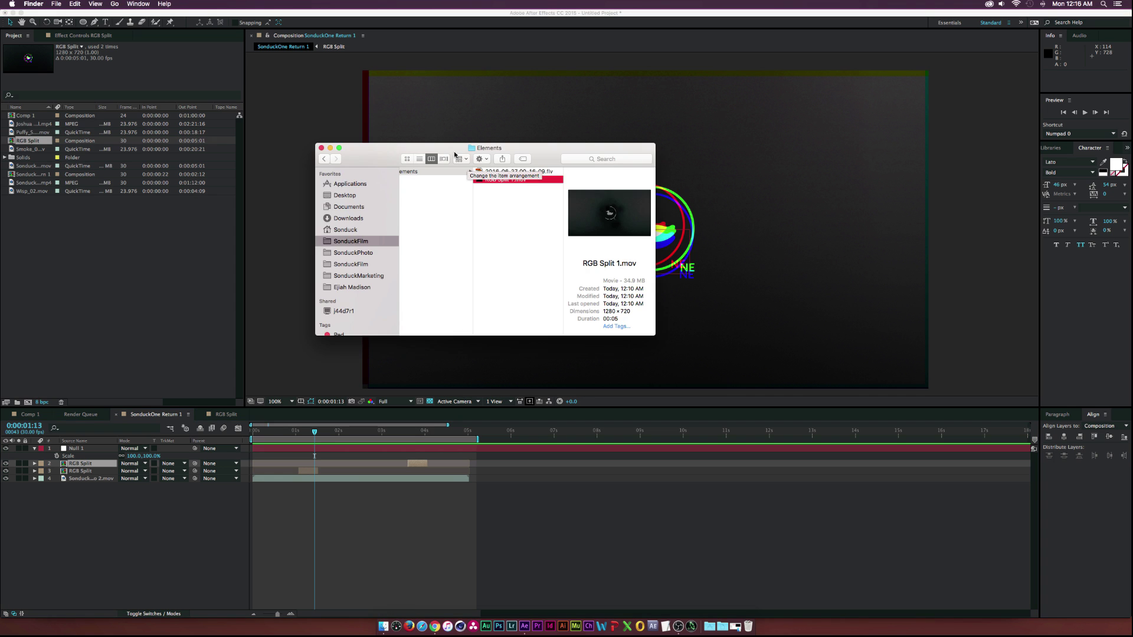
{"action": "left_click_drag", "start_coordinate": [389, 160], "coordinate": [359, 188]}
{"action": "key", "text": "space"}
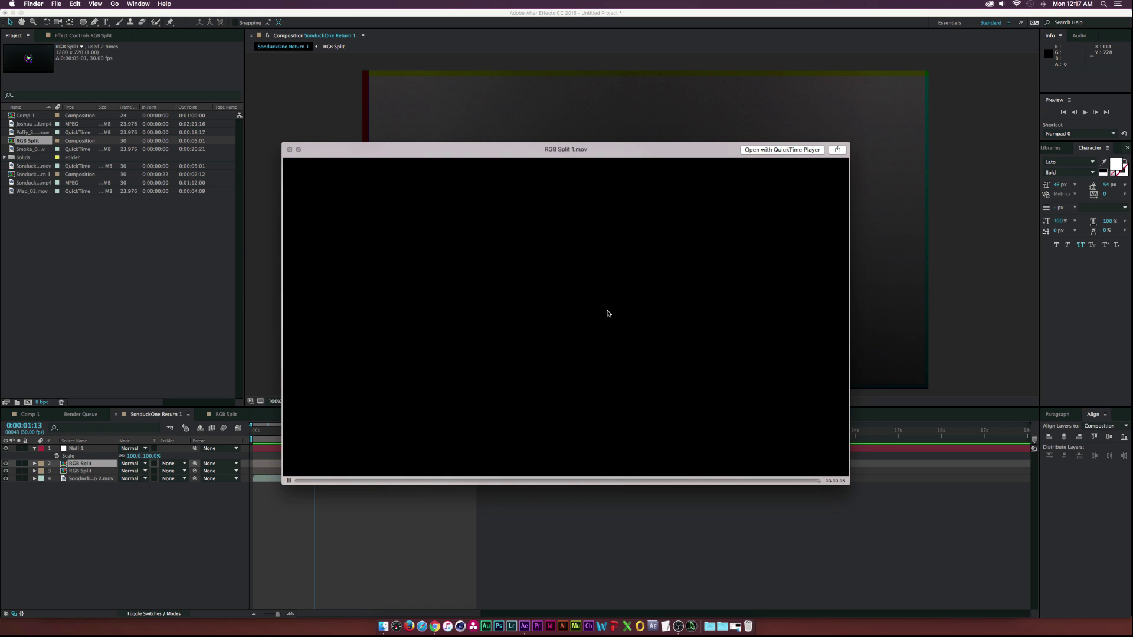
{"action": "key", "text": "space"}
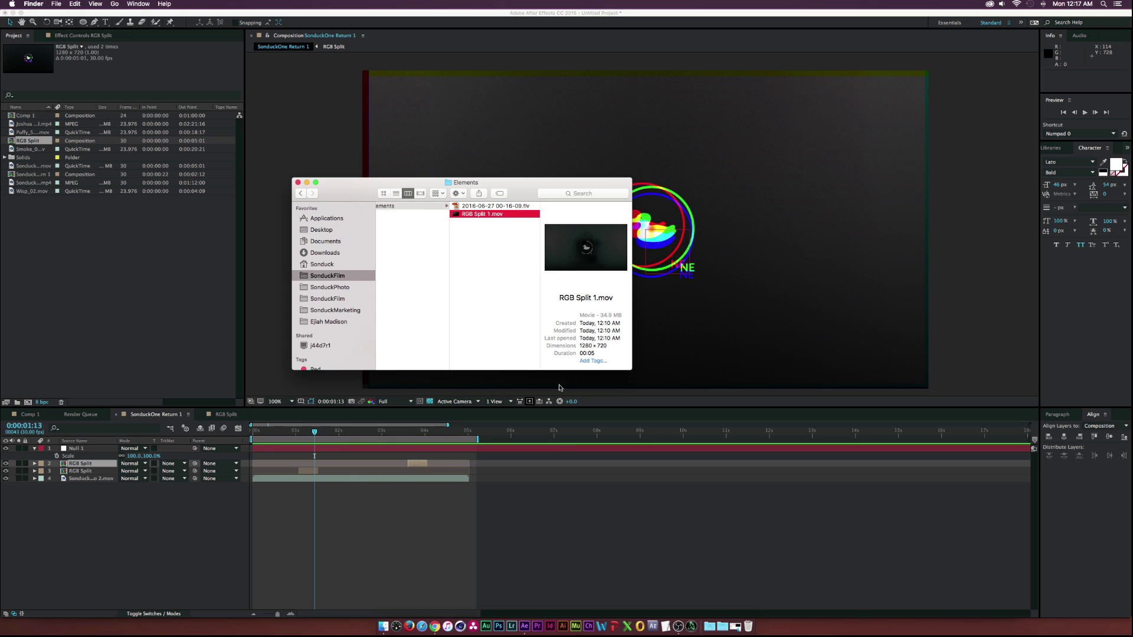
{"action": "left_click", "coordinate": [121, 536]}
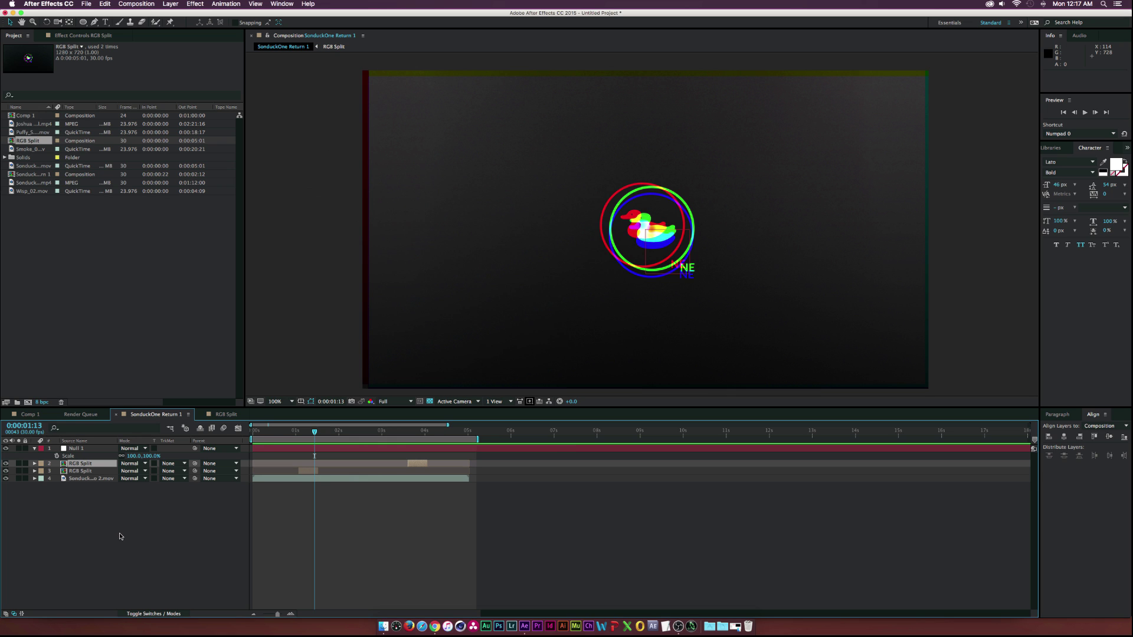
{"action": "left_click", "coordinate": [86, 318]}
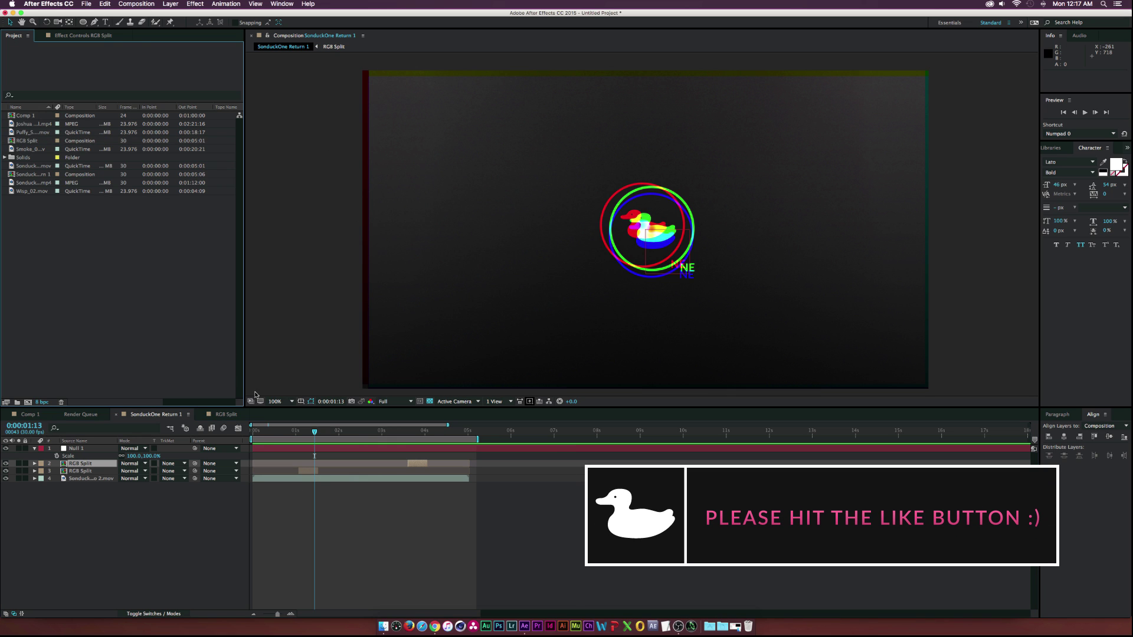
{"action": "left_click", "coordinate": [362, 435]}
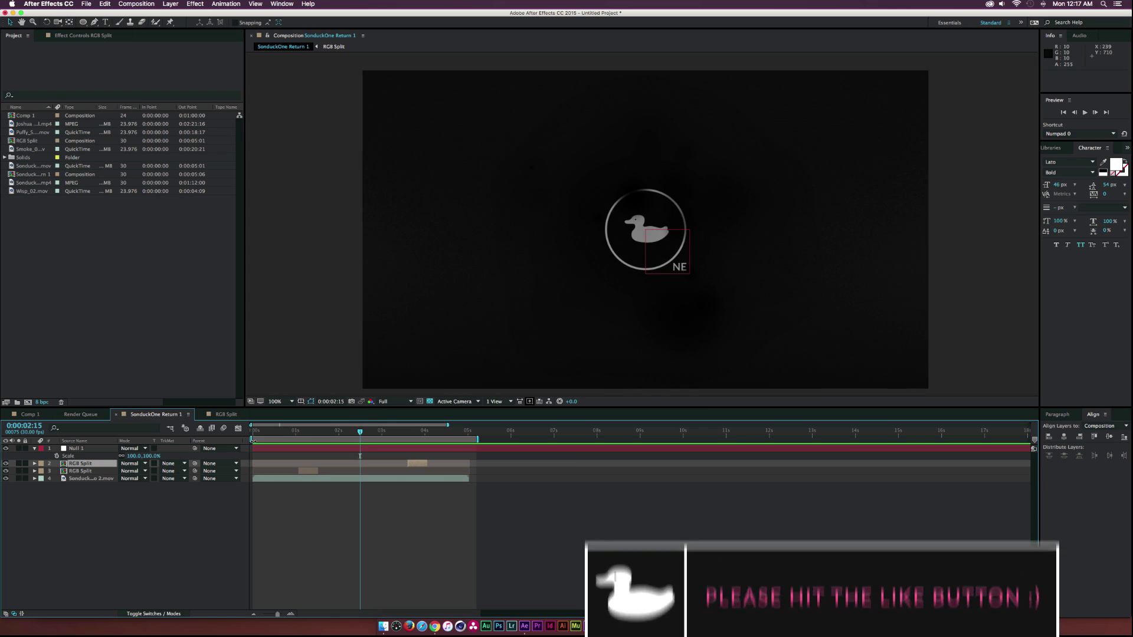
{"action": "left_click_drag", "start_coordinate": [289, 434], "coordinate": [287, 435]}
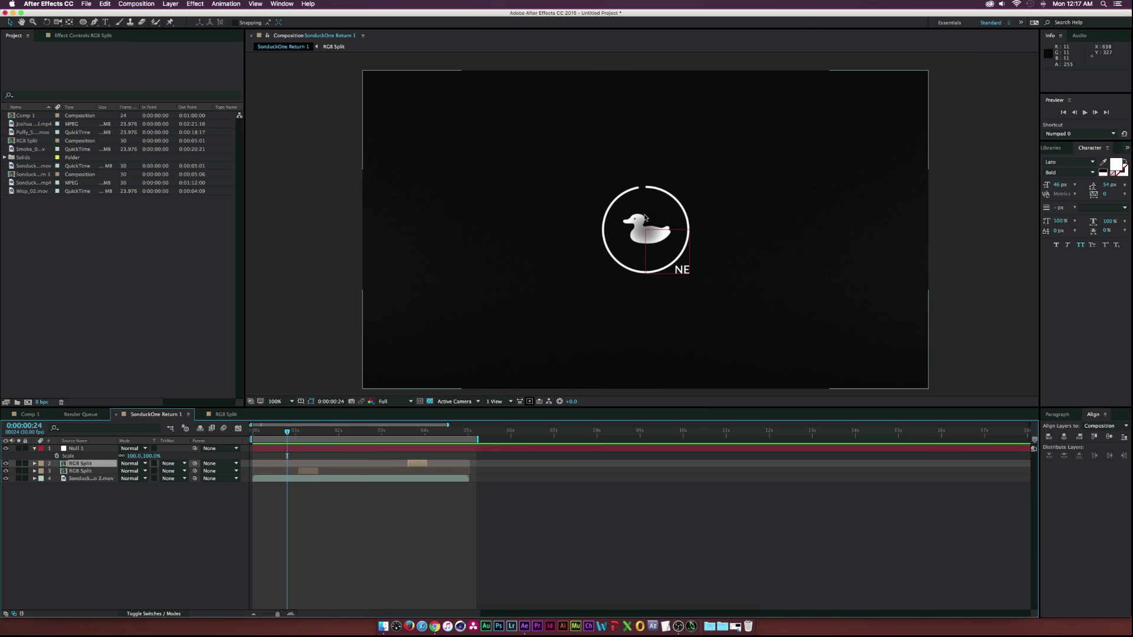
{"action": "key", "text": "super+shift+a"}
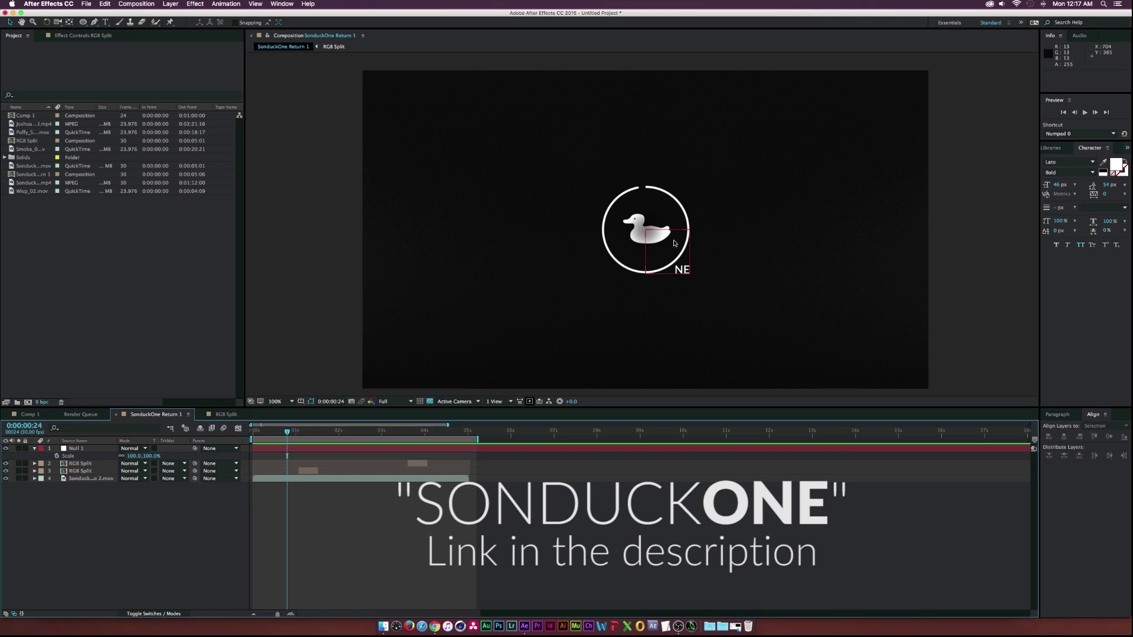
{"action": "key", "text": "Page_Down"}
{"action": "key", "text": "Page_Down"}
{"action": "key", "text": "Page_Down"}
{"action": "key", "text": "Page_Down"}
{"action": "key", "text": "Page_Down"}
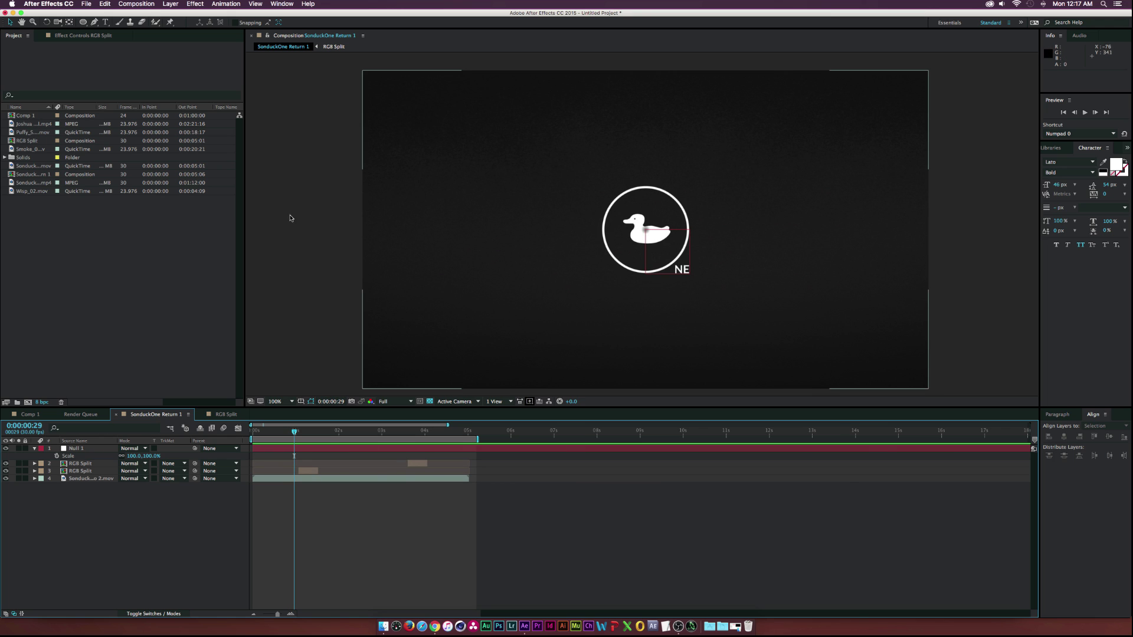
Step: Create a new composition from the SonduckOne Logo 2.mov footage
{"action": "left_click", "coordinate": [44, 246]}
{"action": "left_click", "coordinate": [33, 167]}
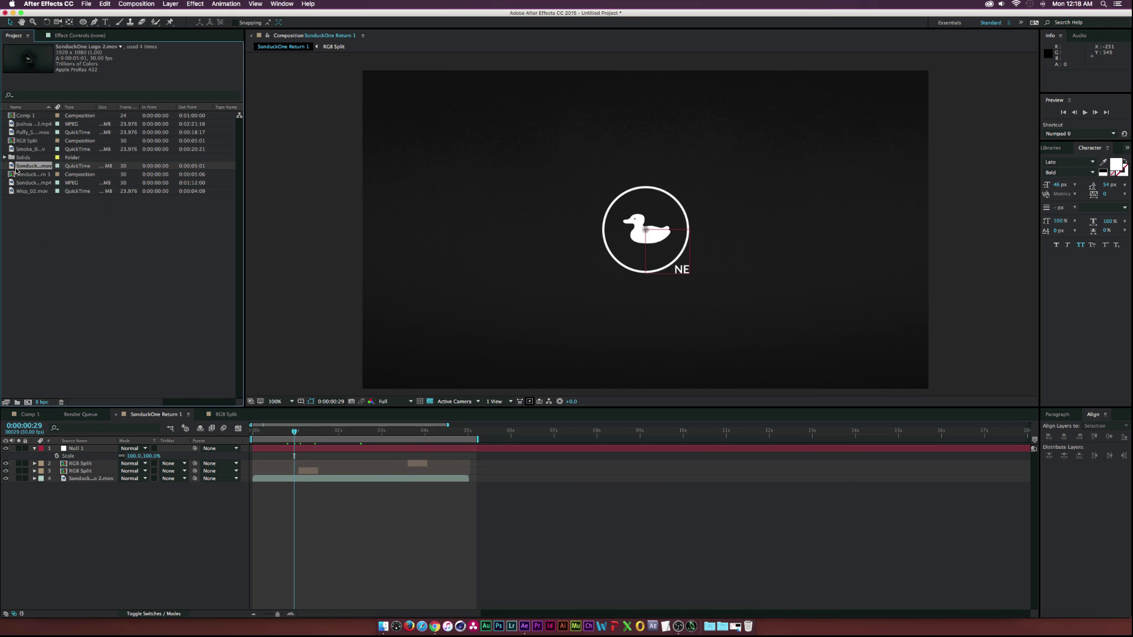
{"action": "left_click_drag", "start_coordinate": [13, 168], "coordinate": [28, 402]}
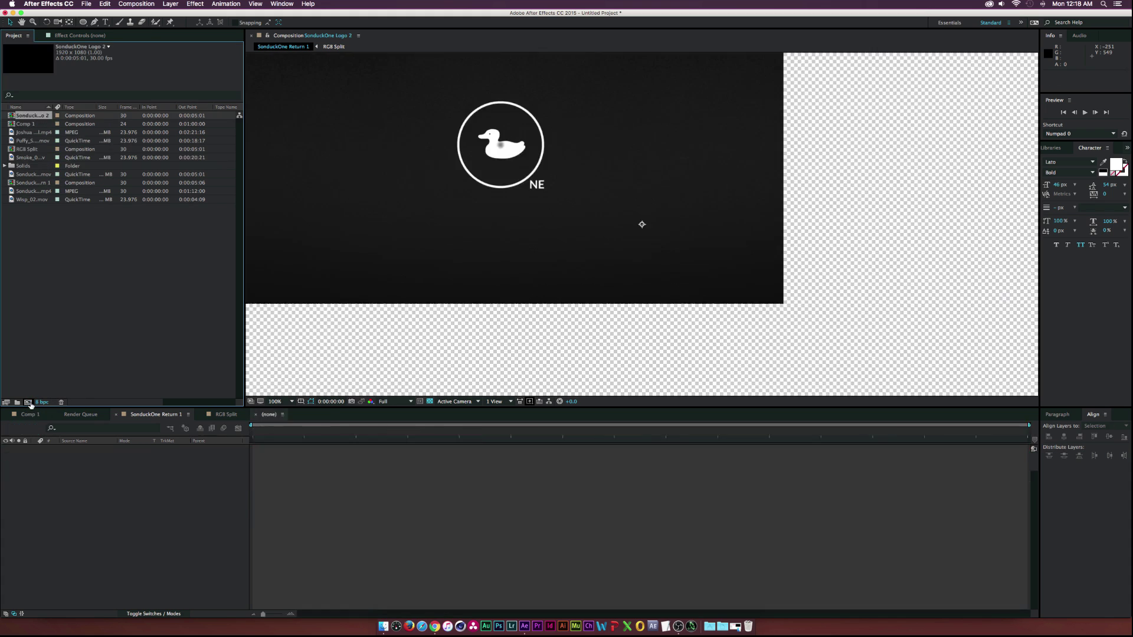
Step: Zoom the composition view out and duplicate the logo layer
{"action": "key", "text": "comma"}
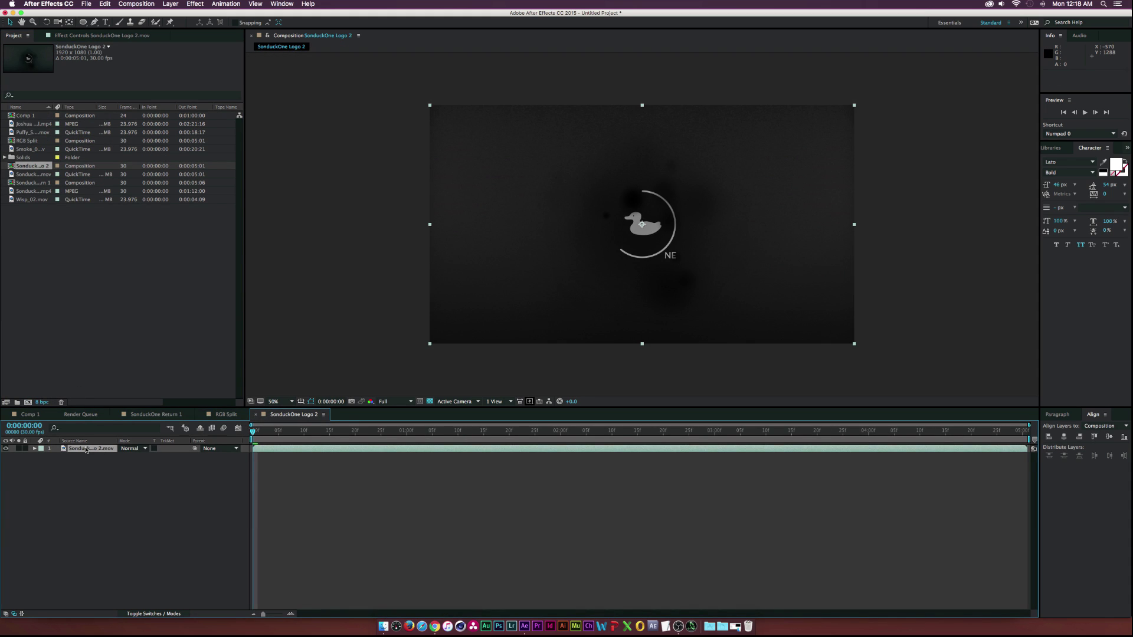
{"action": "left_click", "coordinate": [85, 449]}
{"action": "left_click", "coordinate": [106, 4]}
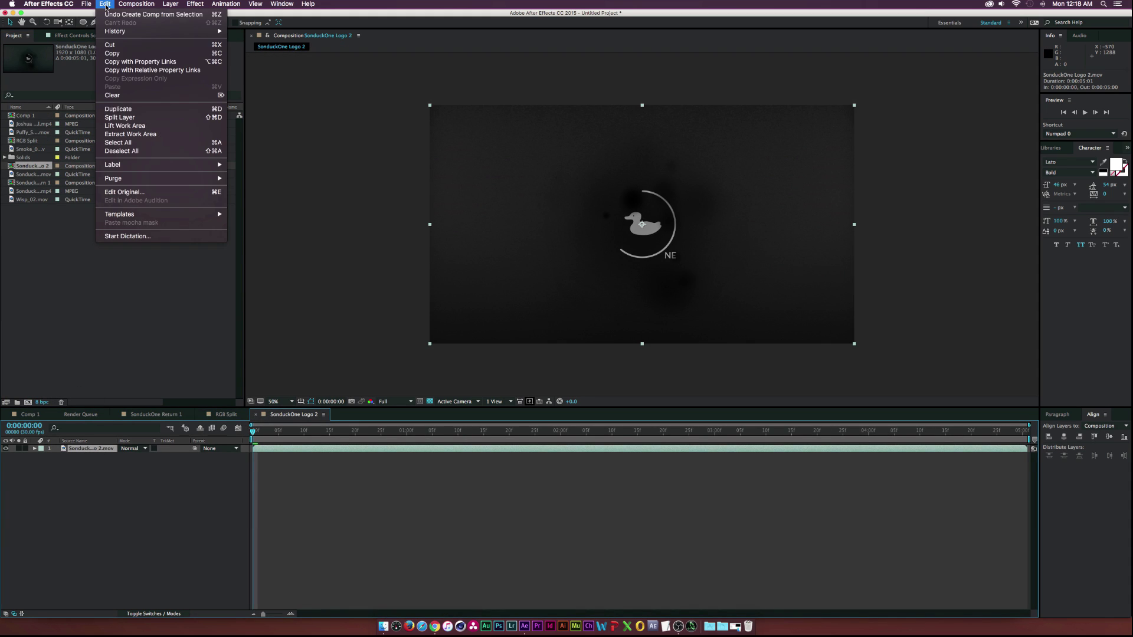
{"action": "left_click", "coordinate": [118, 109]}
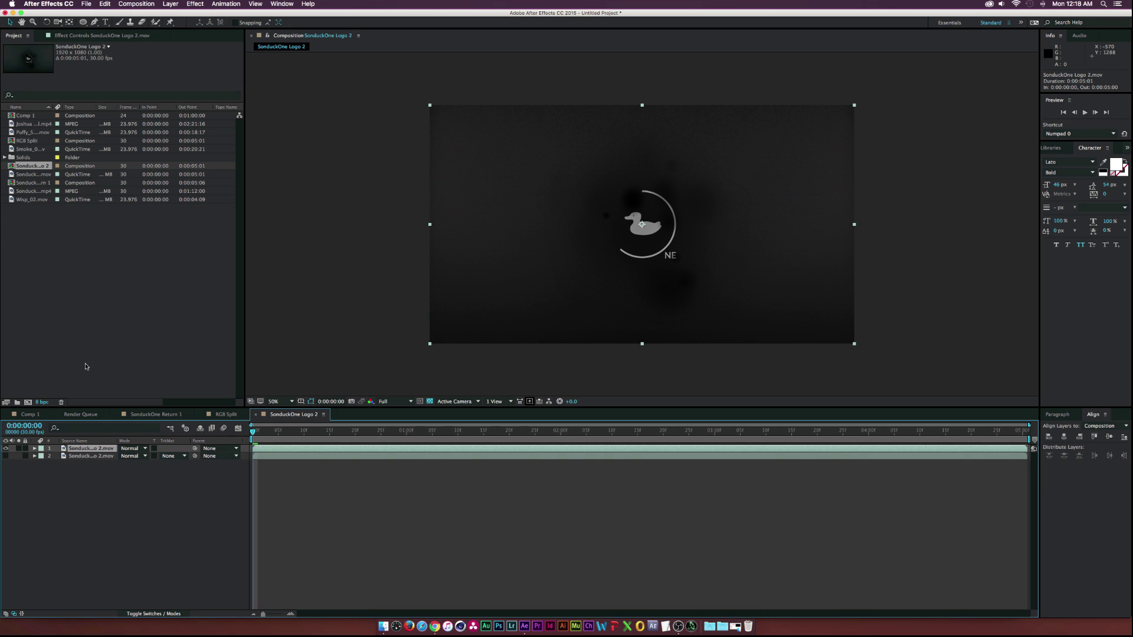
Step: Apply Set Channels to the top logo layer with Set Green To and Set Blue To Off
{"action": "left_click", "coordinate": [194, 4]}
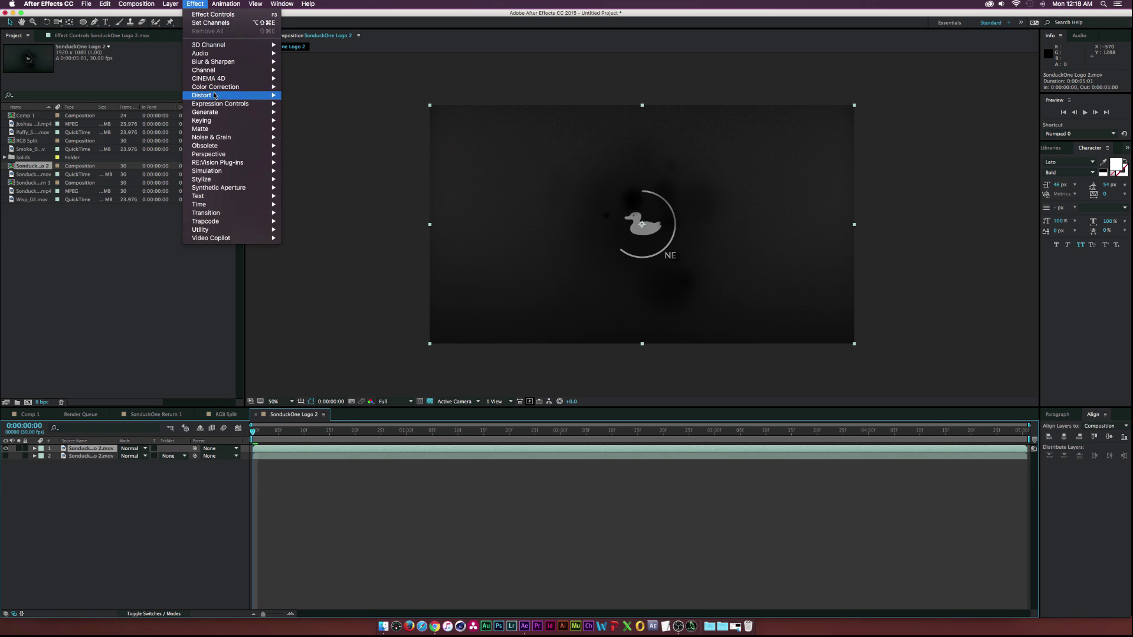
{"action": "mouse_move", "coordinate": [213, 77]}
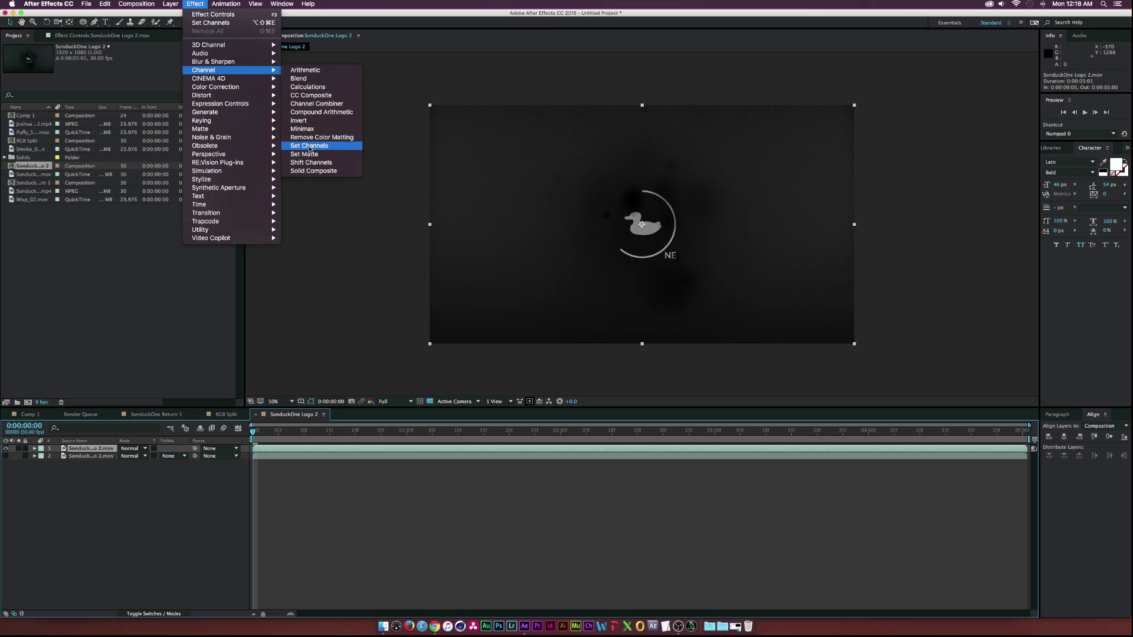
{"action": "left_click", "coordinate": [324, 148]}
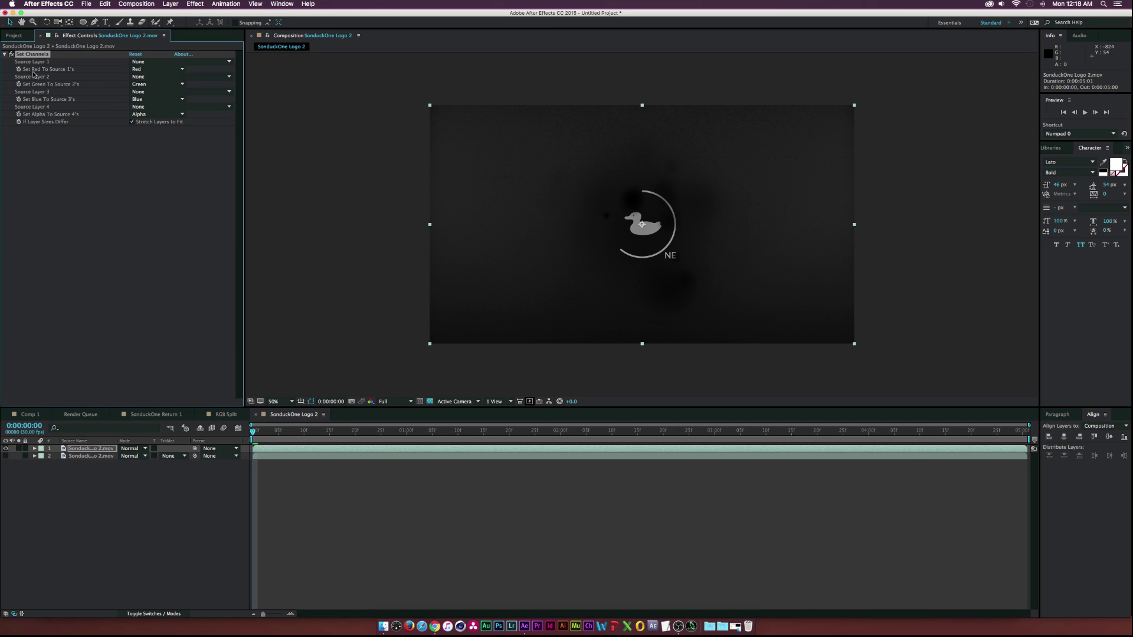
{"action": "left_click", "coordinate": [148, 85]}
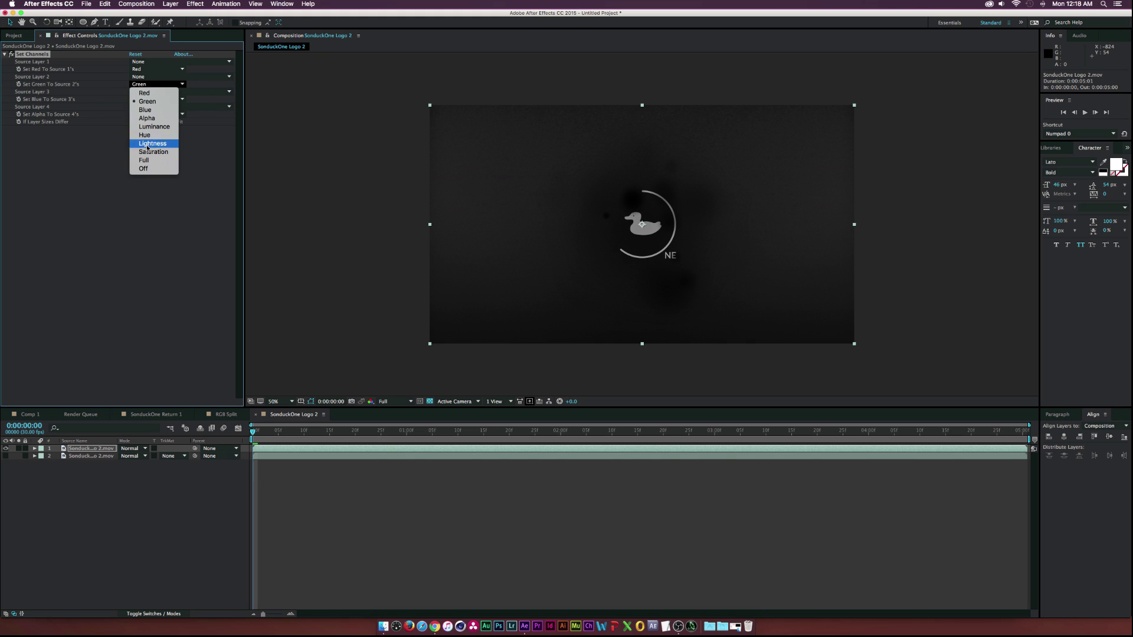
{"action": "left_click", "coordinate": [143, 169]}
{"action": "left_click", "coordinate": [155, 99]}
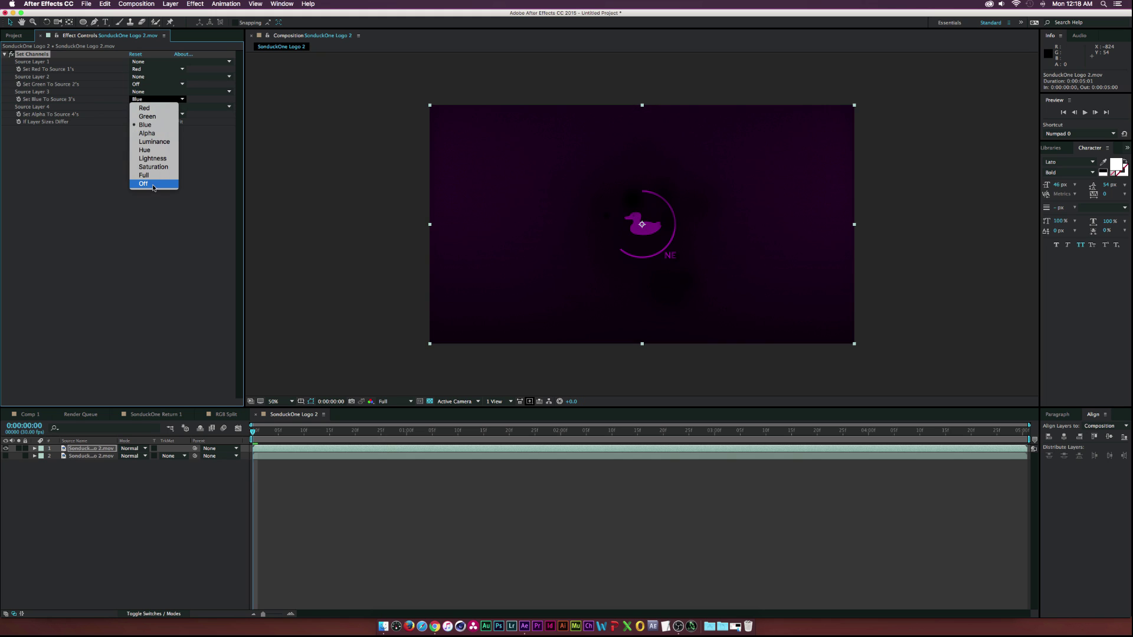
{"action": "left_click", "coordinate": [143, 184]}
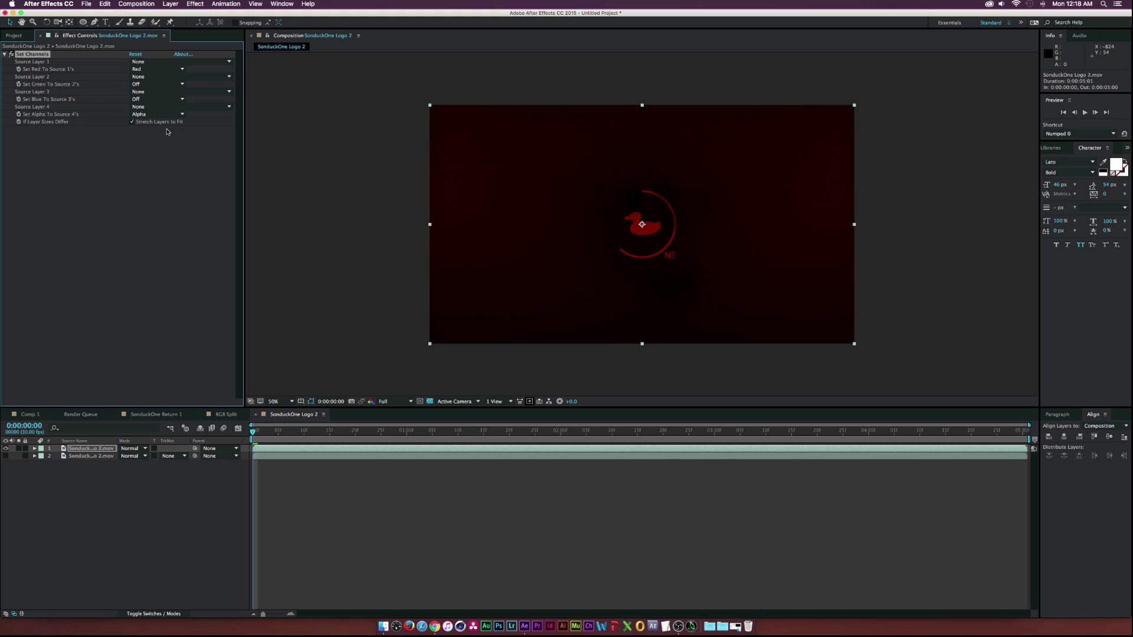
Step: Duplicate the red layer and make the copy green-only: Red Off, Green to Green
{"action": "left_click", "coordinate": [90, 450]}
{"action": "key", "text": "super+d"}
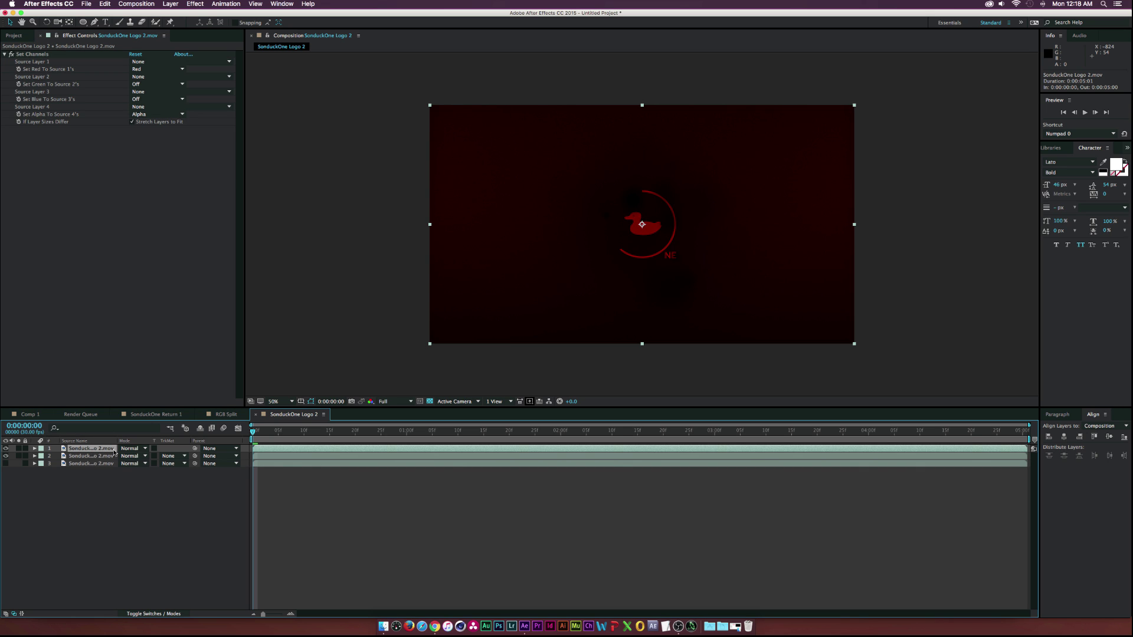
{"action": "left_click", "coordinate": [154, 69]}
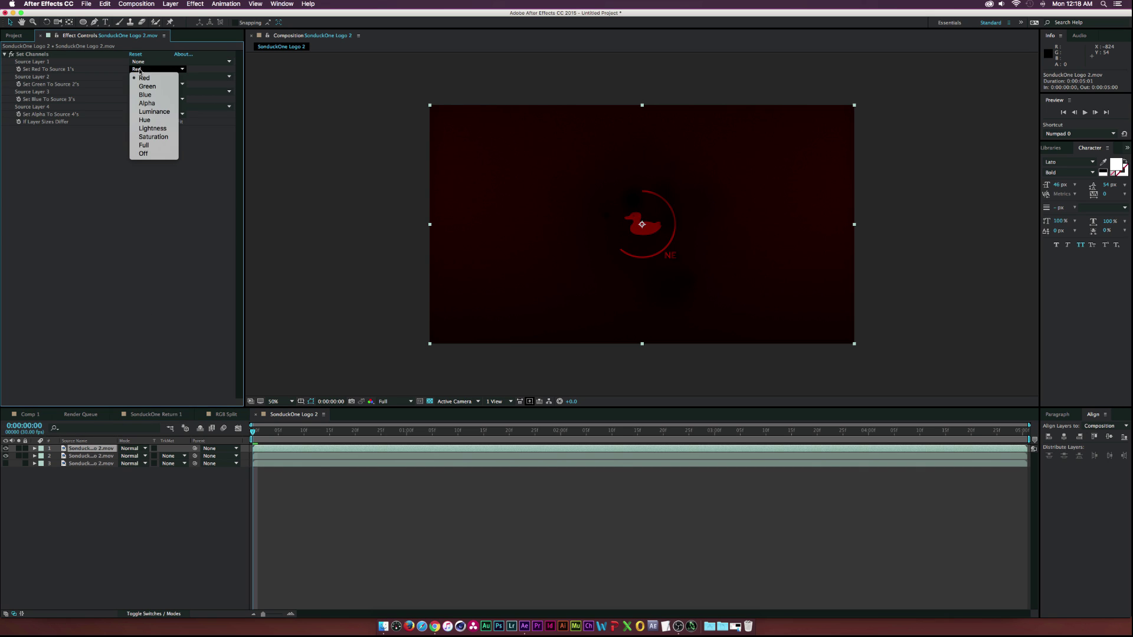
{"action": "left_click", "coordinate": [144, 153]}
{"action": "left_click", "coordinate": [137, 85]}
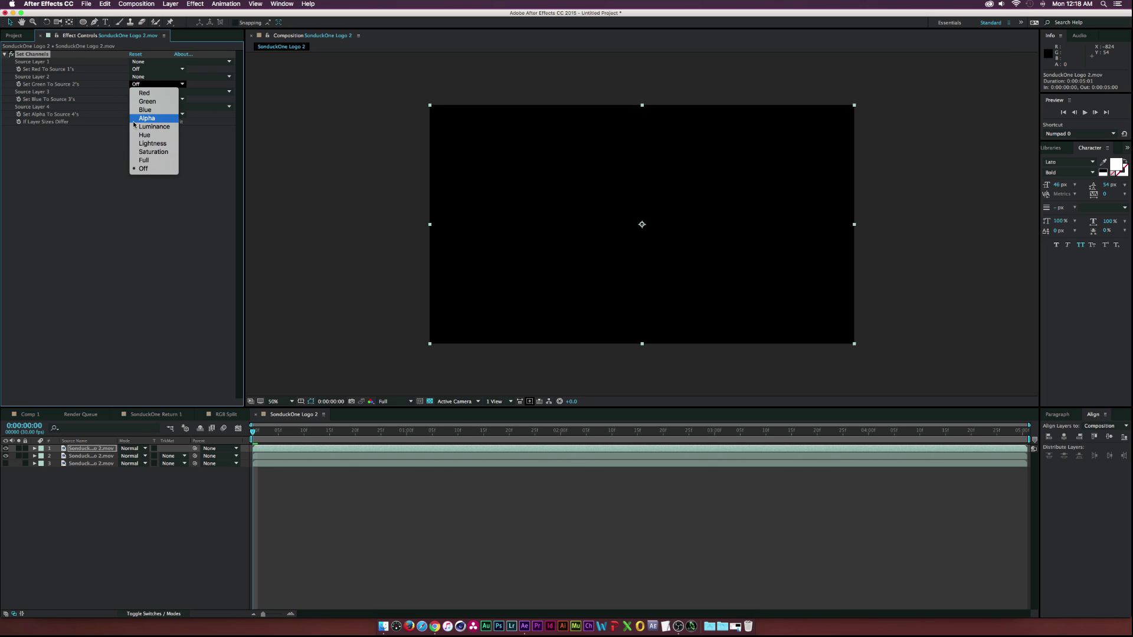
{"action": "left_click", "coordinate": [145, 102]}
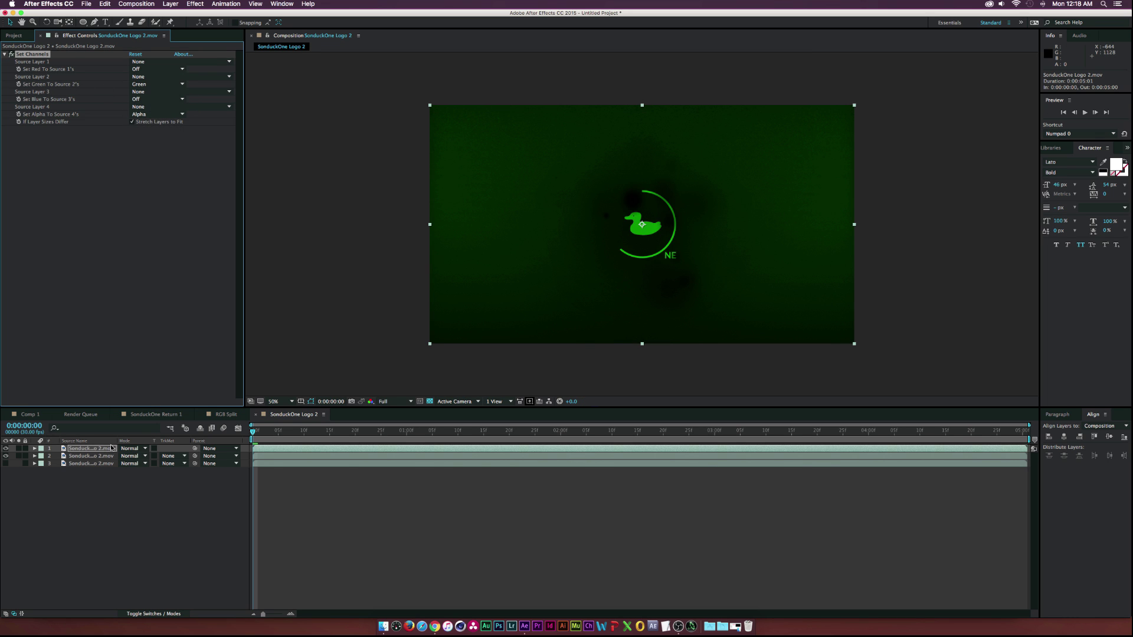
Step: Duplicate the green layer and make the copy blue-only: Green Off, Blue to Blue
{"action": "left_click", "coordinate": [112, 448]}
{"action": "key", "text": "ctrl+d"}
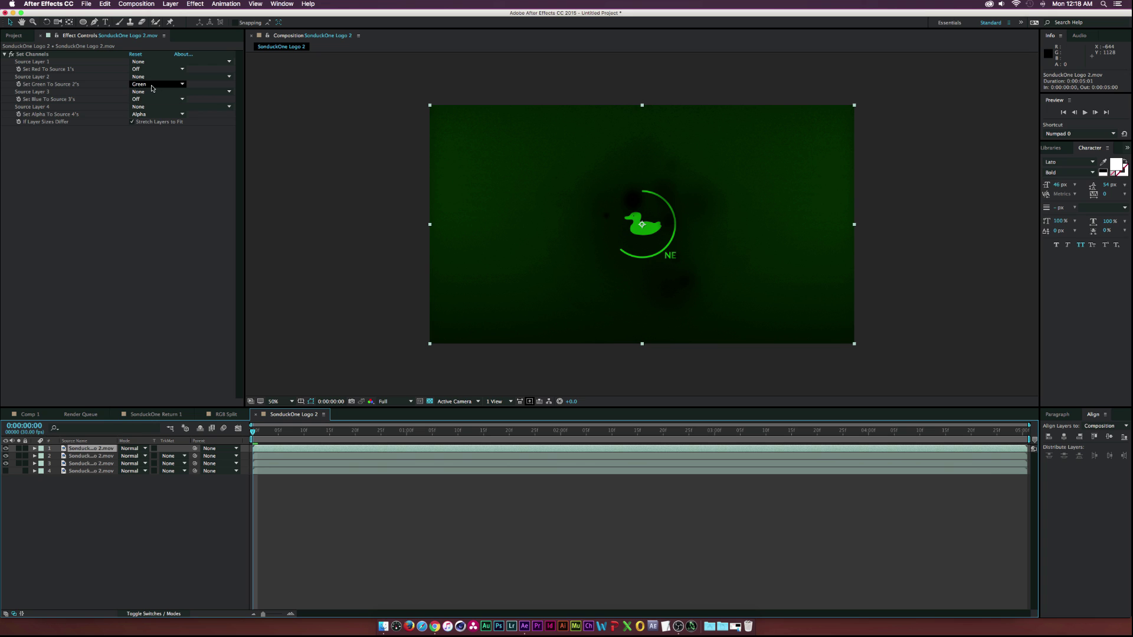
{"action": "left_click", "coordinate": [156, 84]}
{"action": "left_click", "coordinate": [144, 168]}
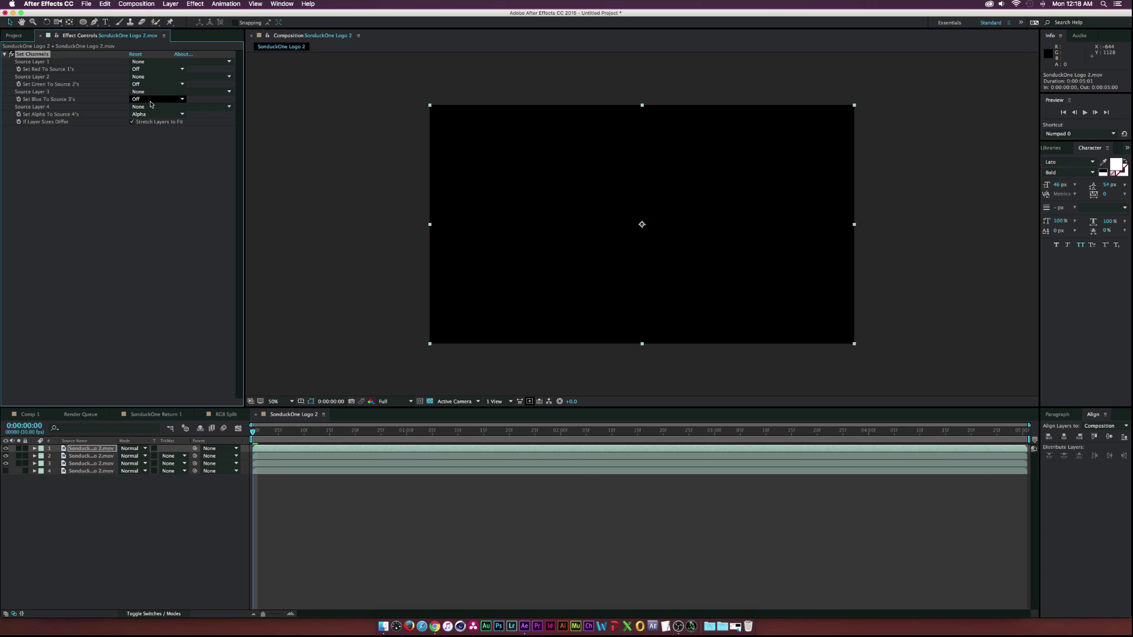
{"action": "left_click", "coordinate": [155, 99]}
{"action": "left_click", "coordinate": [159, 129]}
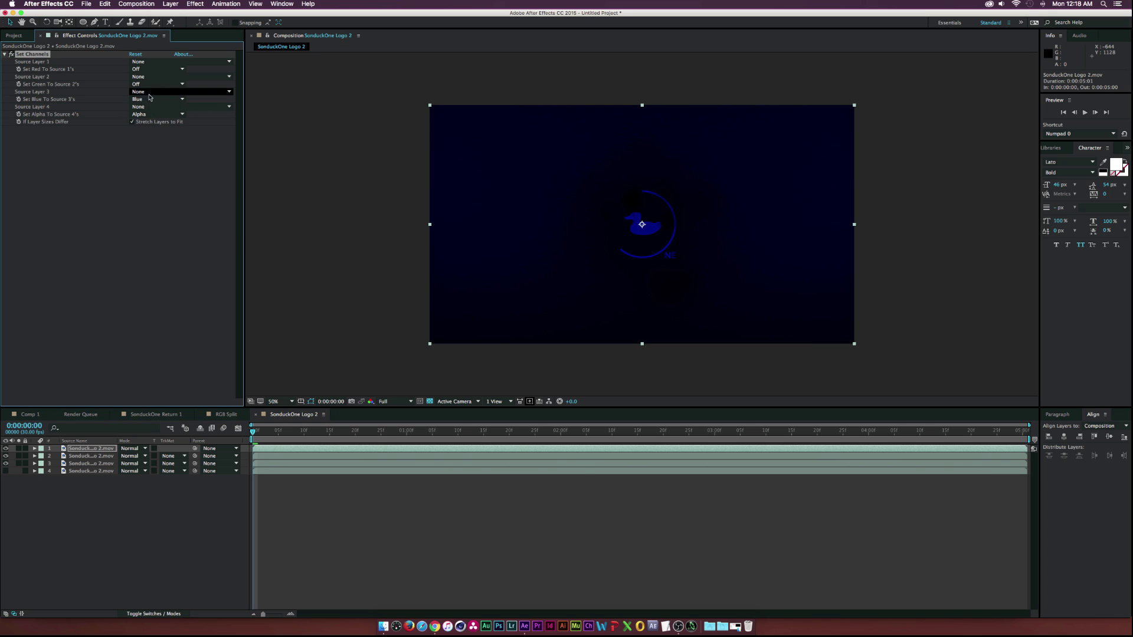
Step: Set the blending mode of the three channel layers to Add
{"action": "left_click", "coordinate": [90, 464], "text": "shift"}
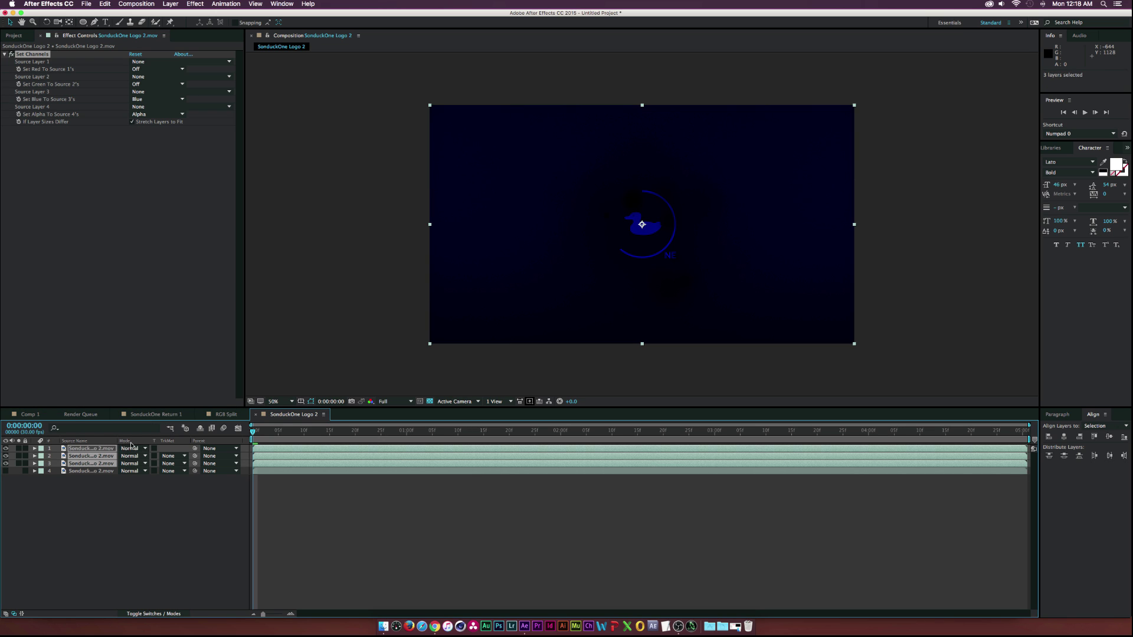
{"action": "left_click", "coordinate": [130, 448]}
{"action": "left_click", "coordinate": [137, 350]}
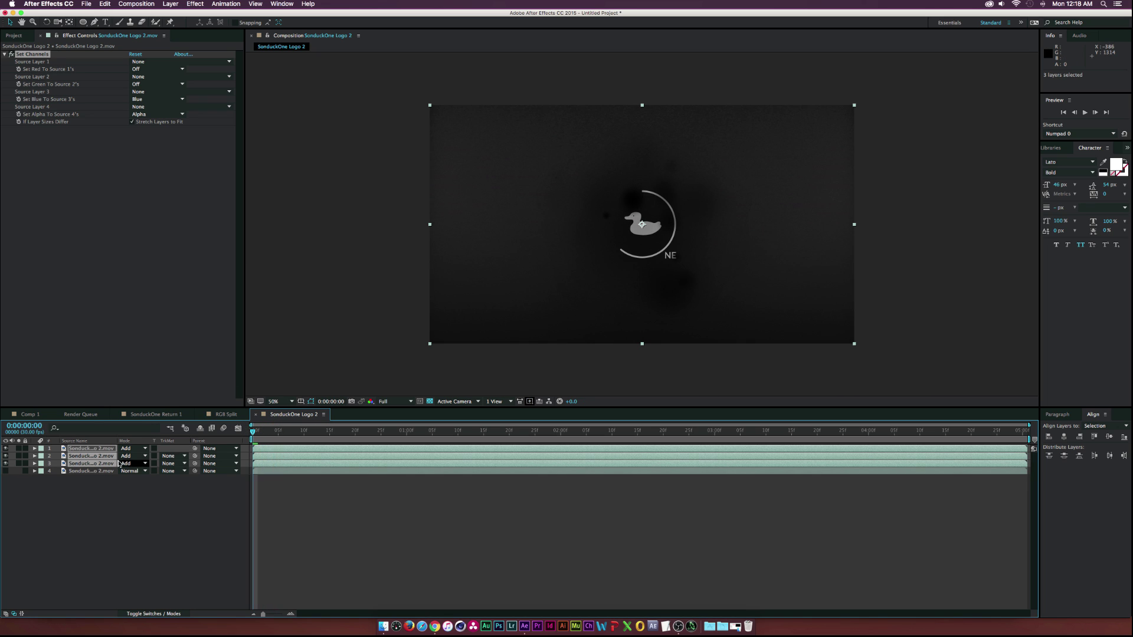
Step: Reveal only the Position property for the three channel layers
{"action": "left_click", "coordinate": [65, 527]}
{"action": "left_click", "coordinate": [88, 449]}
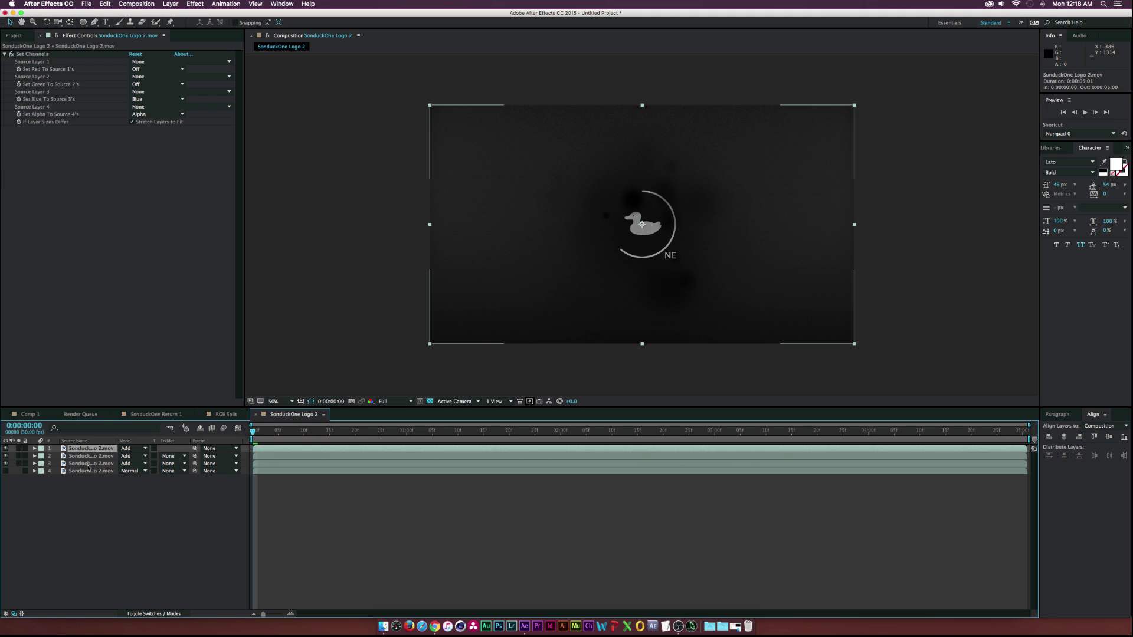
{"action": "left_click", "coordinate": [89, 465], "text": "shift"}
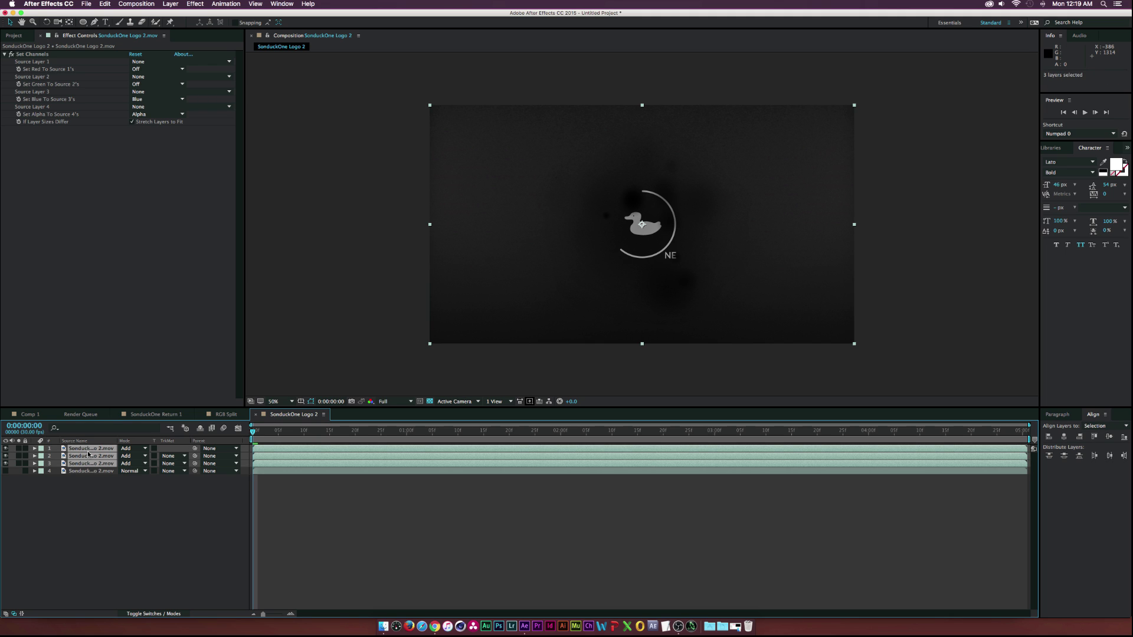
{"action": "key", "text": "p"}
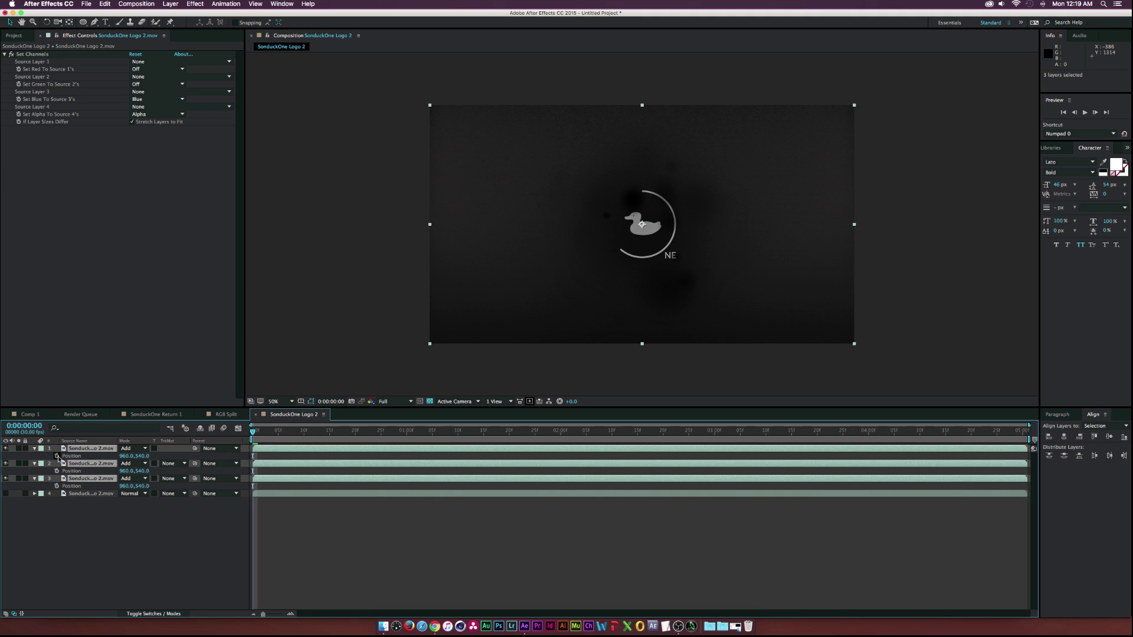
Step: Give layer 1's Position a wiggle(10,20) expression and scrub to check the jitter
{"action": "left_click", "coordinate": [57, 456], "text": "alt"}
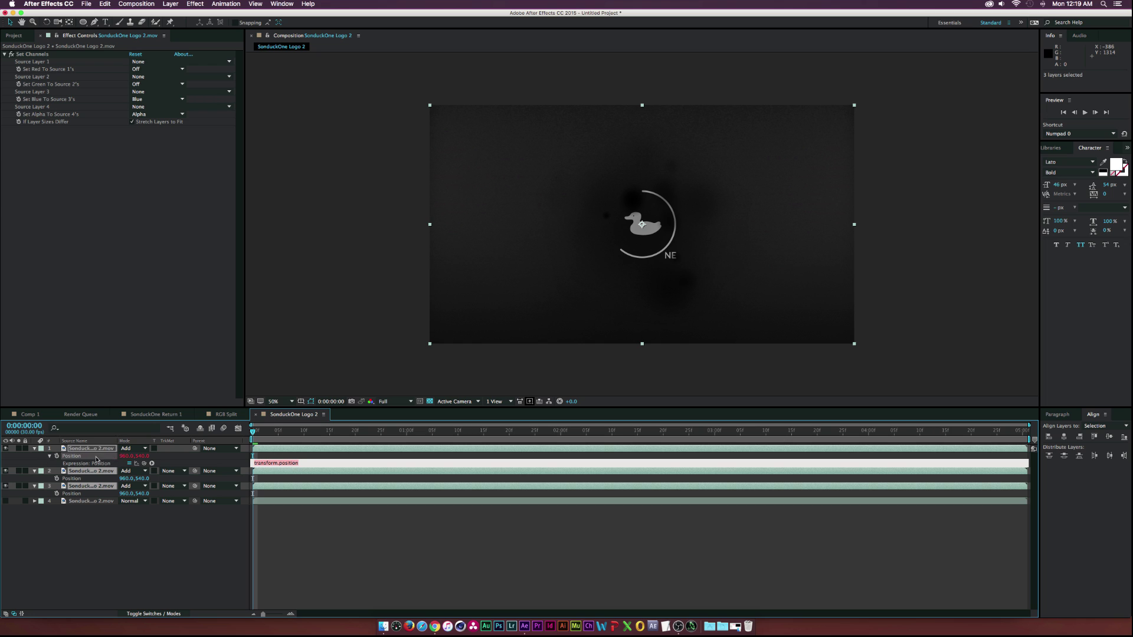
{"action": "type", "text": "wiggle(10,20"}
{"action": "left_click", "coordinate": [115, 553]}
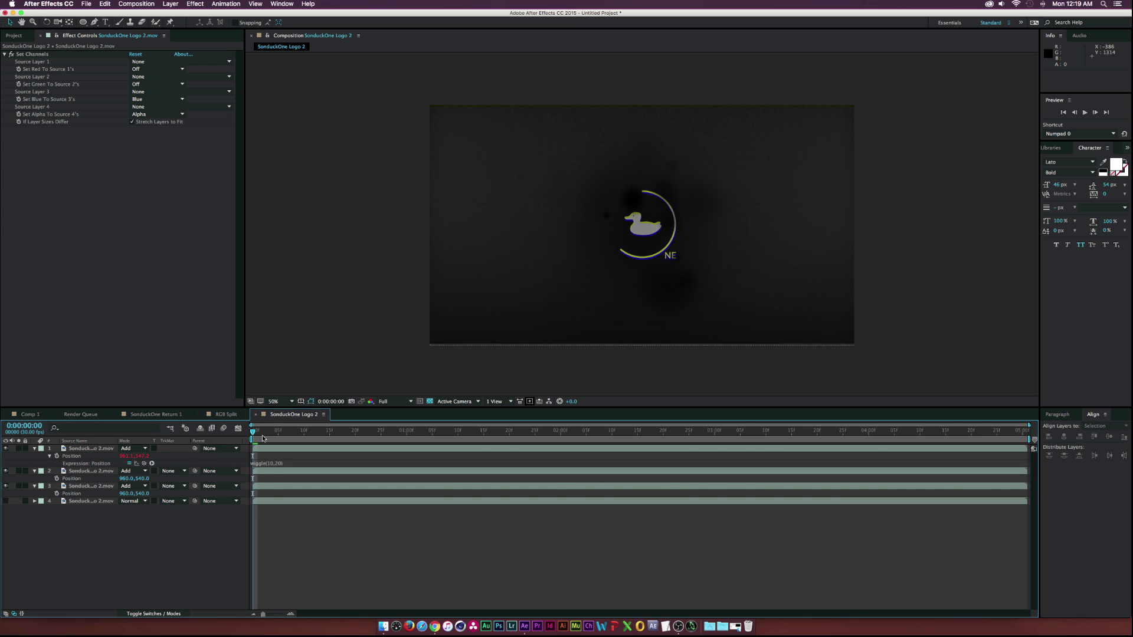
{"action": "left_click_drag", "start_coordinate": [263, 437], "coordinate": [315, 440]}
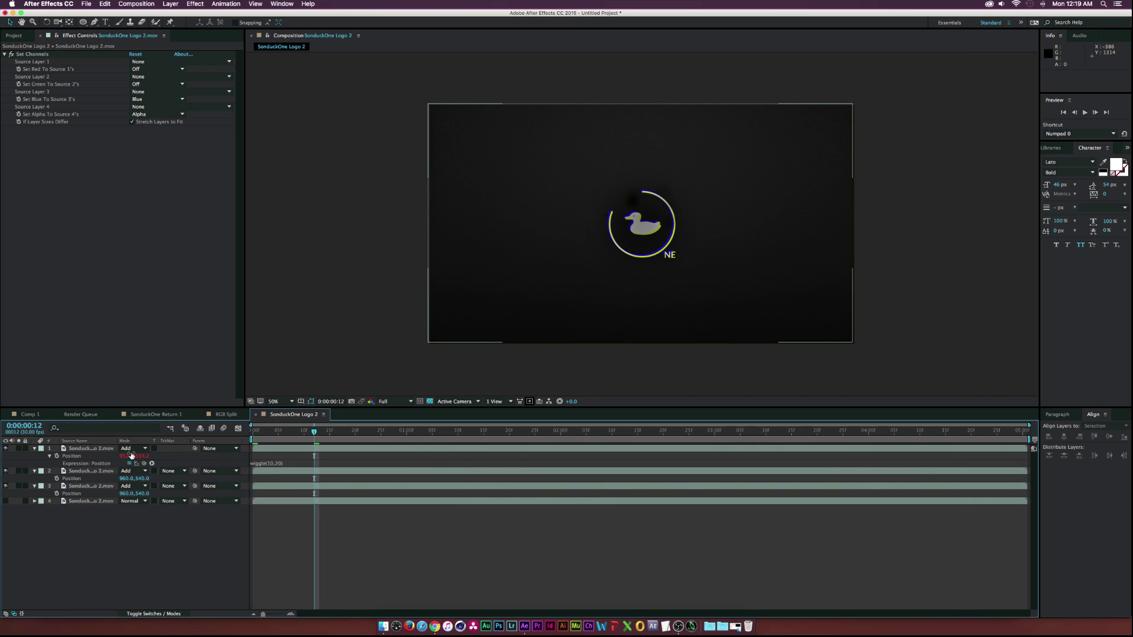
{"action": "left_click", "coordinate": [295, 450]}
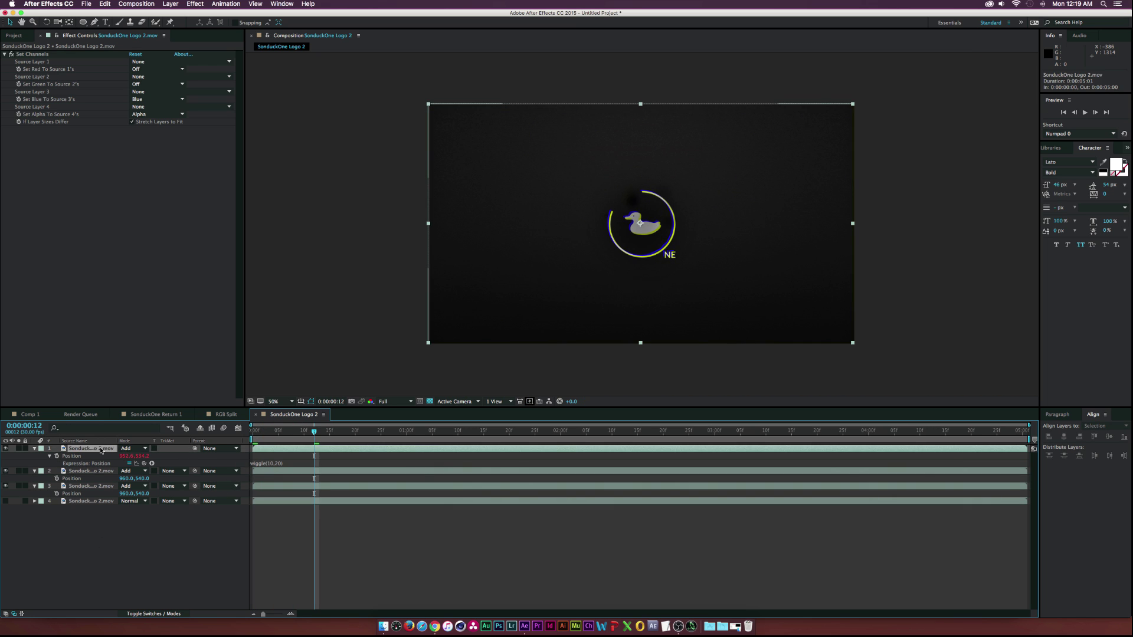
Step: Paste the wiggle(10,20) expression onto layers 2 and 3's Position, then scrub to check the fringes
{"action": "left_click", "coordinate": [277, 465]}
{"action": "left_click", "coordinate": [57, 479]}
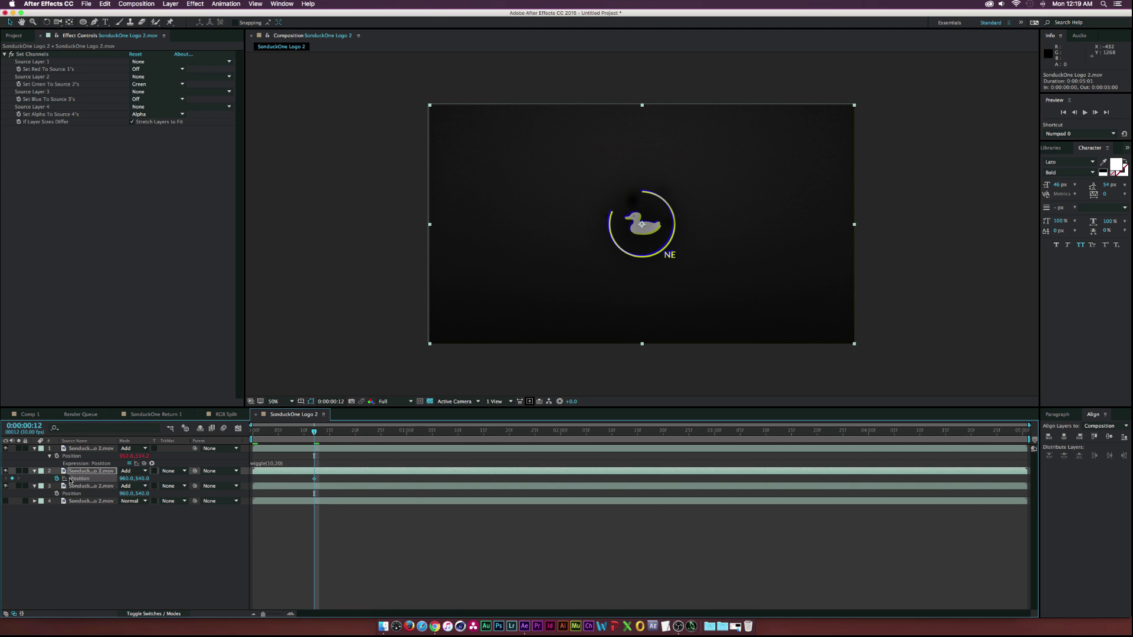
{"action": "key", "text": "cmd+z"}
{"action": "left_click", "coordinate": [57, 479], "text": "alt"}
{"action": "type", "text": "wiggle(10,20)"}
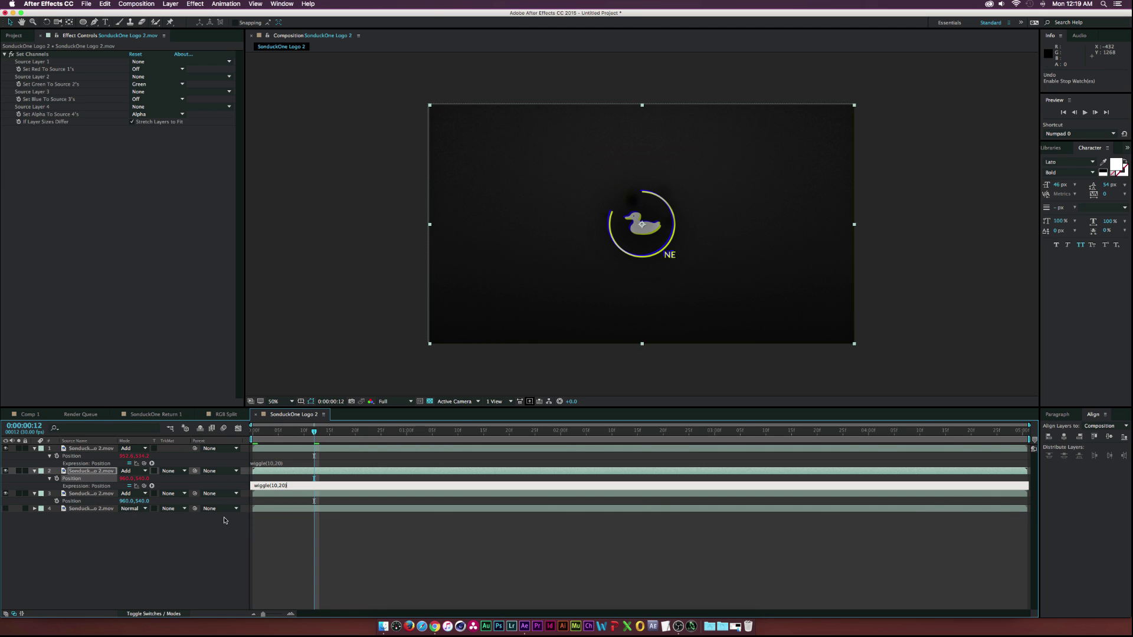
{"action": "left_click", "coordinate": [226, 501]}
{"action": "key", "text": "alt+shift+equal"}
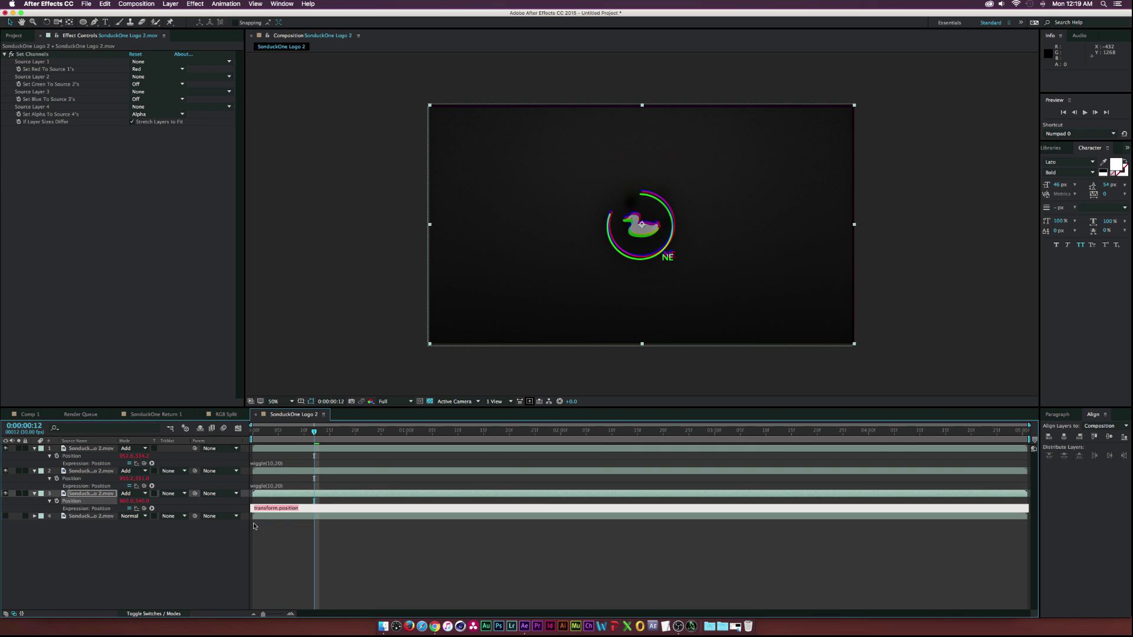
{"action": "type", "text": "wiggle(10,20)"}
{"action": "left_click", "coordinate": [218, 558]}
{"action": "left_click_drag", "start_coordinate": [314, 432], "coordinate": [407, 434]}
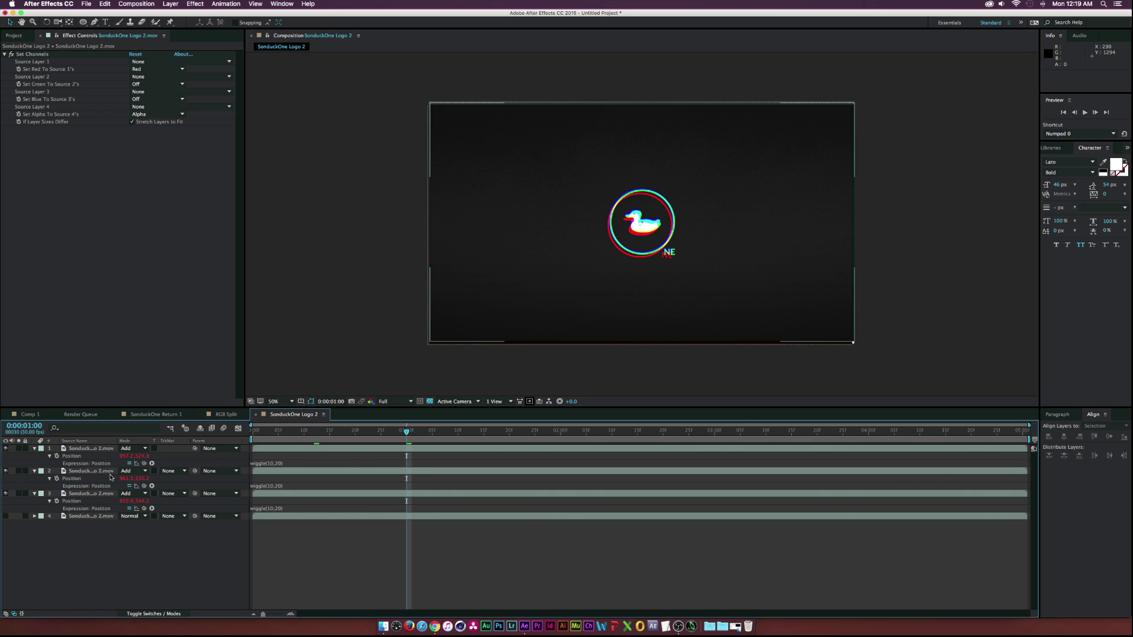
Step: Precompose the three wiggling channel layers into a new composition named 'RGB Split'
{"action": "key", "text": "u"}
{"action": "left_click", "coordinate": [89, 449]}
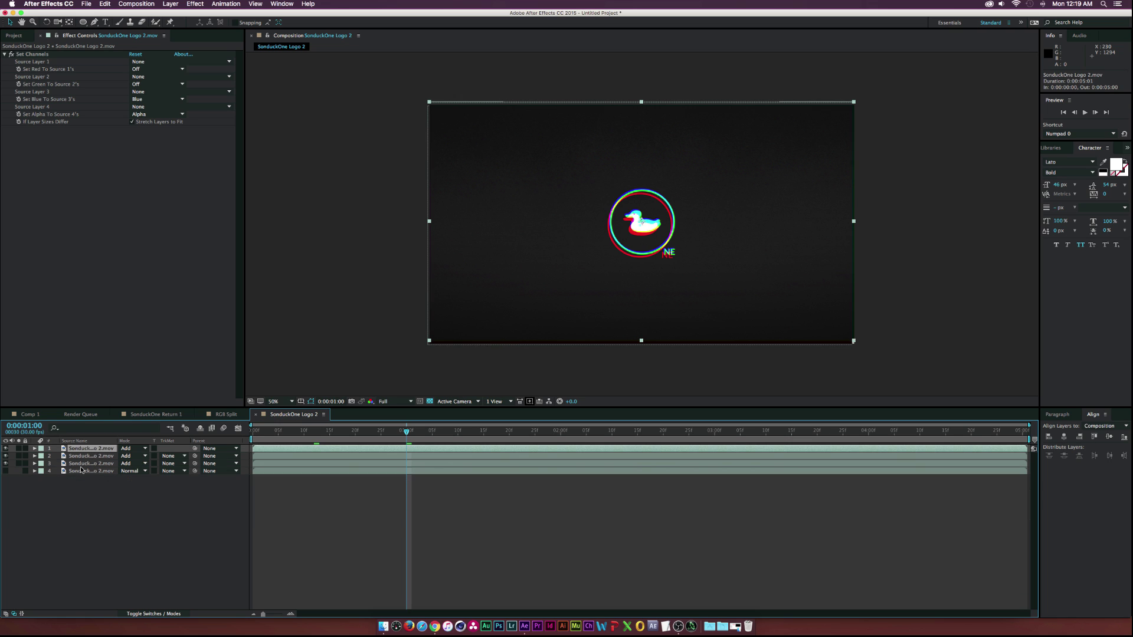
{"action": "left_click", "coordinate": [89, 464], "text": "shift"}
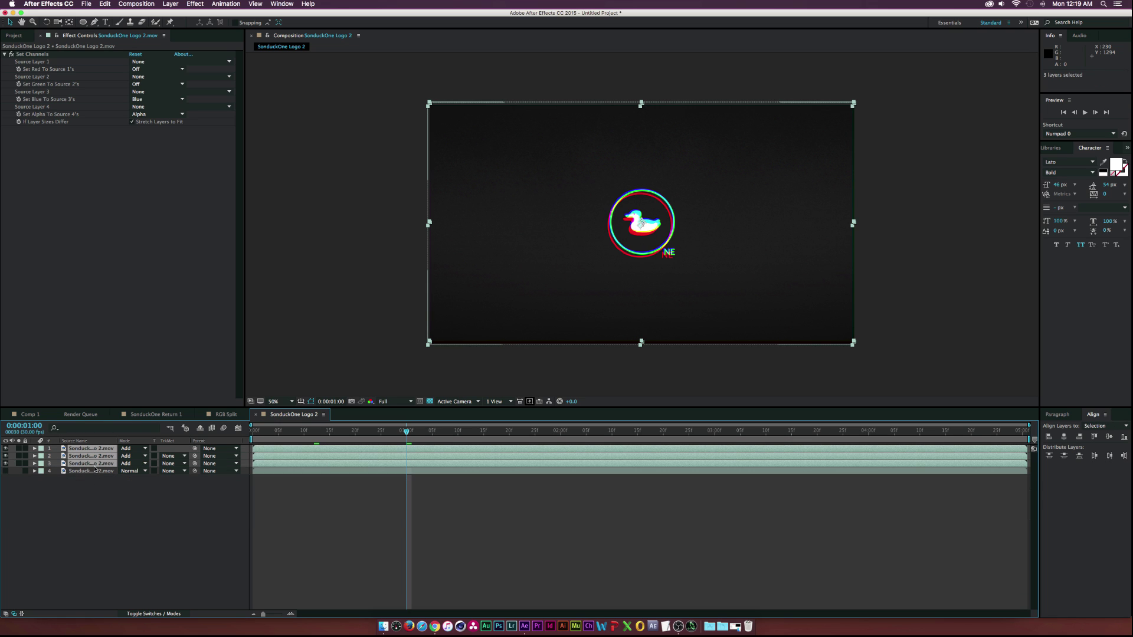
{"action": "left_click", "coordinate": [170, 3]}
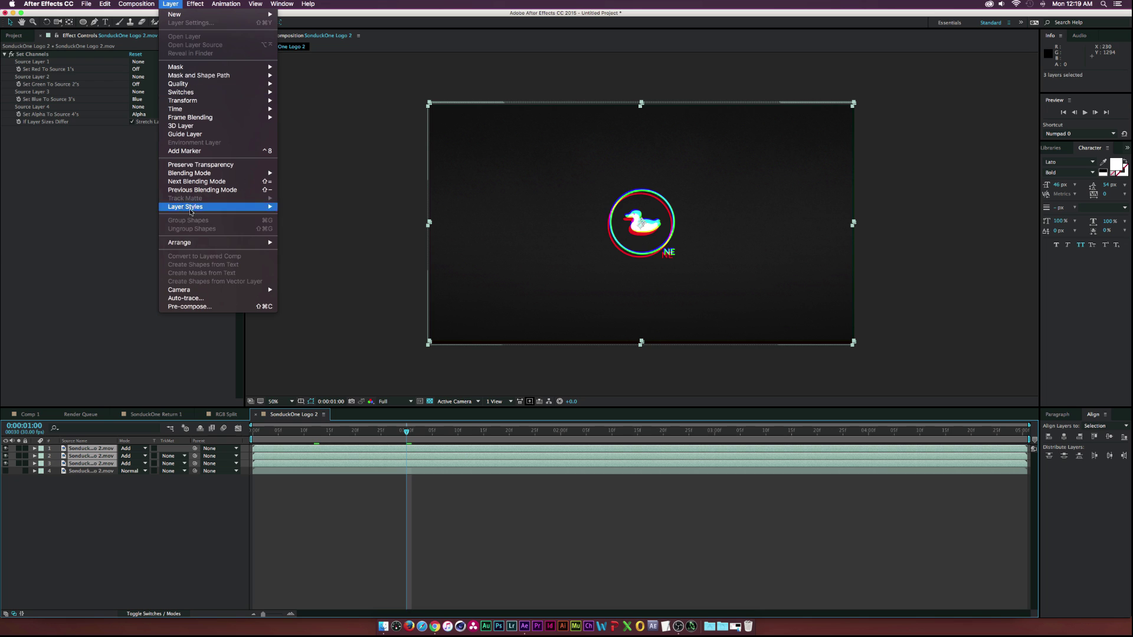
{"action": "left_click", "coordinate": [192, 305]}
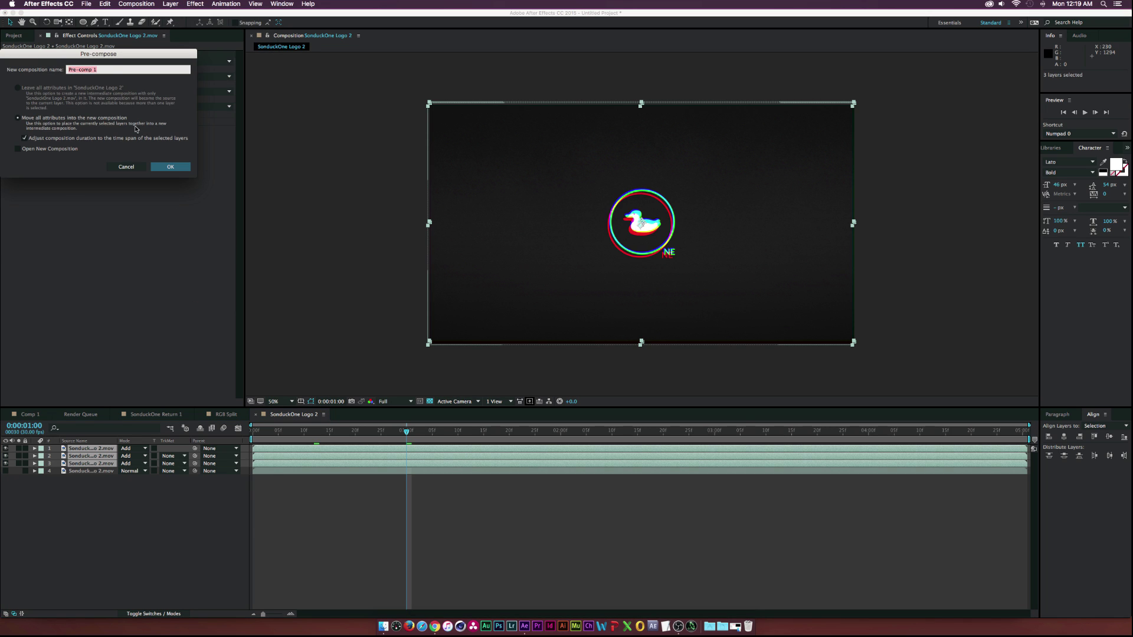
{"action": "left_click_drag", "start_coordinate": [101, 56], "coordinate": [260, 70]}
{"action": "type", "text": "R"}
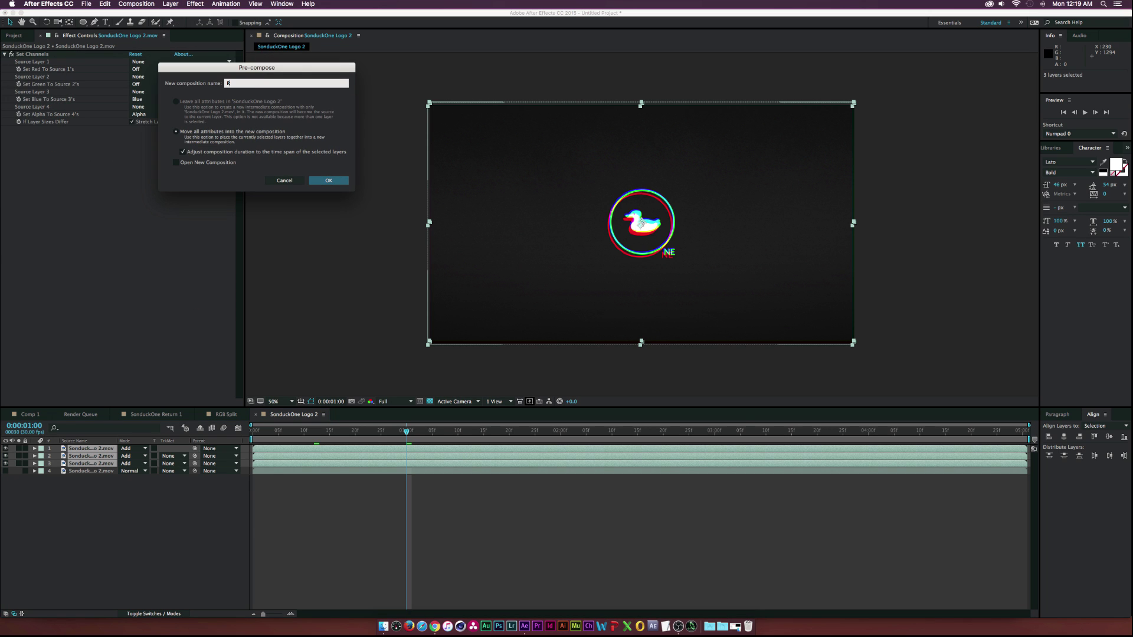
{"action": "type", "text": "GB Split"}
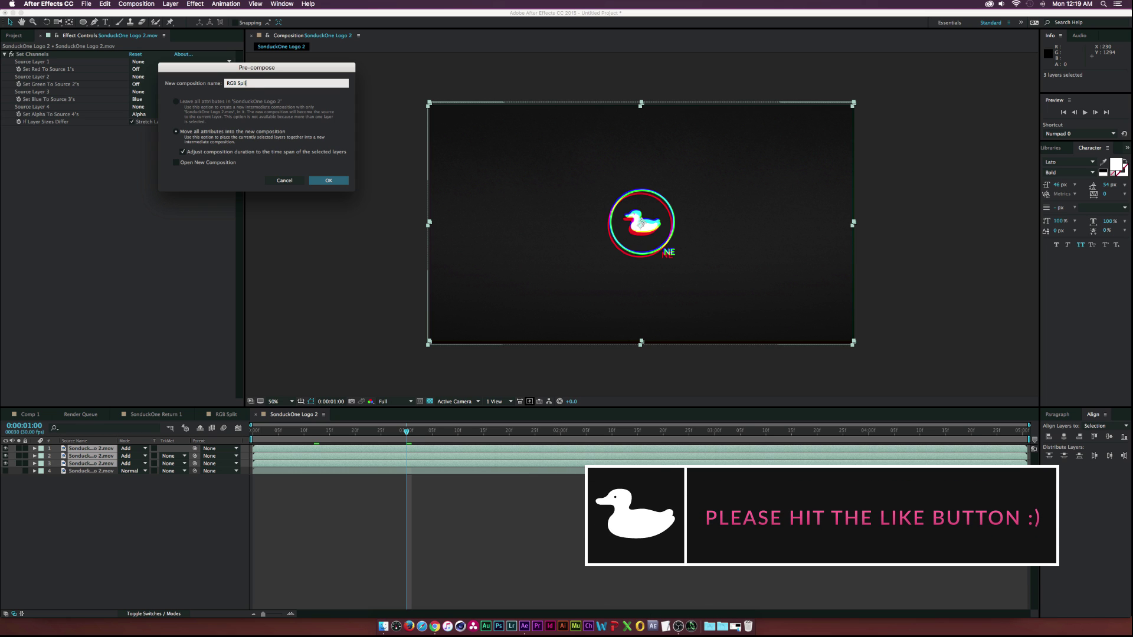
{"action": "key", "text": "Return"}
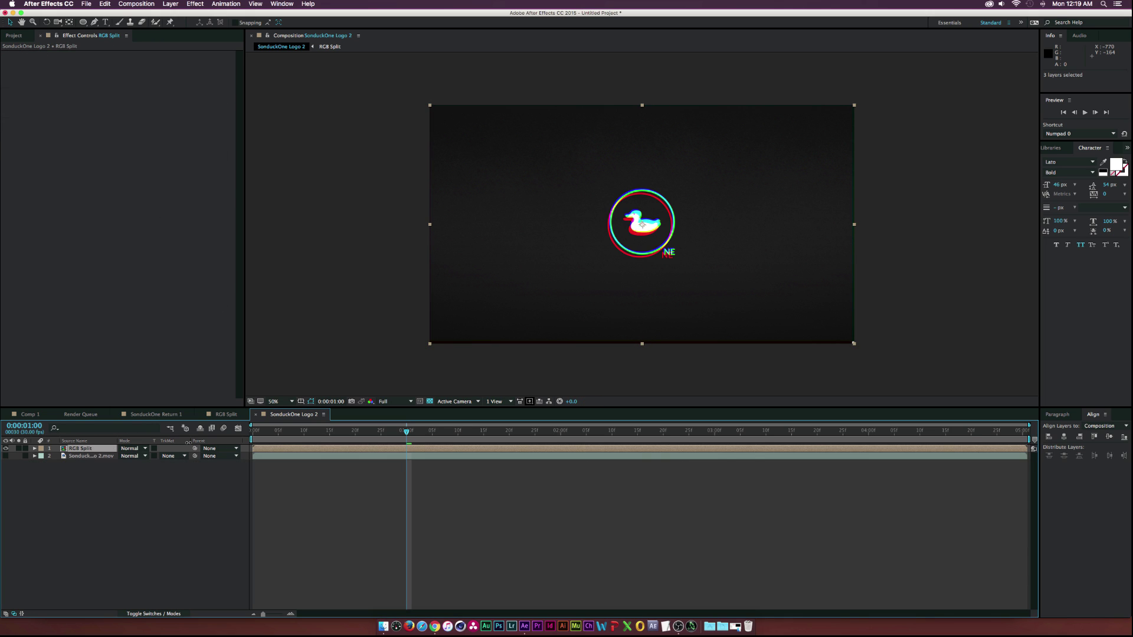
Step: Trim the RGB Split layer's in-point to 0:00:00:17 and park the playhead at 0:00:01:01
{"action": "left_click", "coordinate": [93, 450]}
{"action": "left_click_drag", "start_coordinate": [273, 431], "coordinate": [340, 432]}
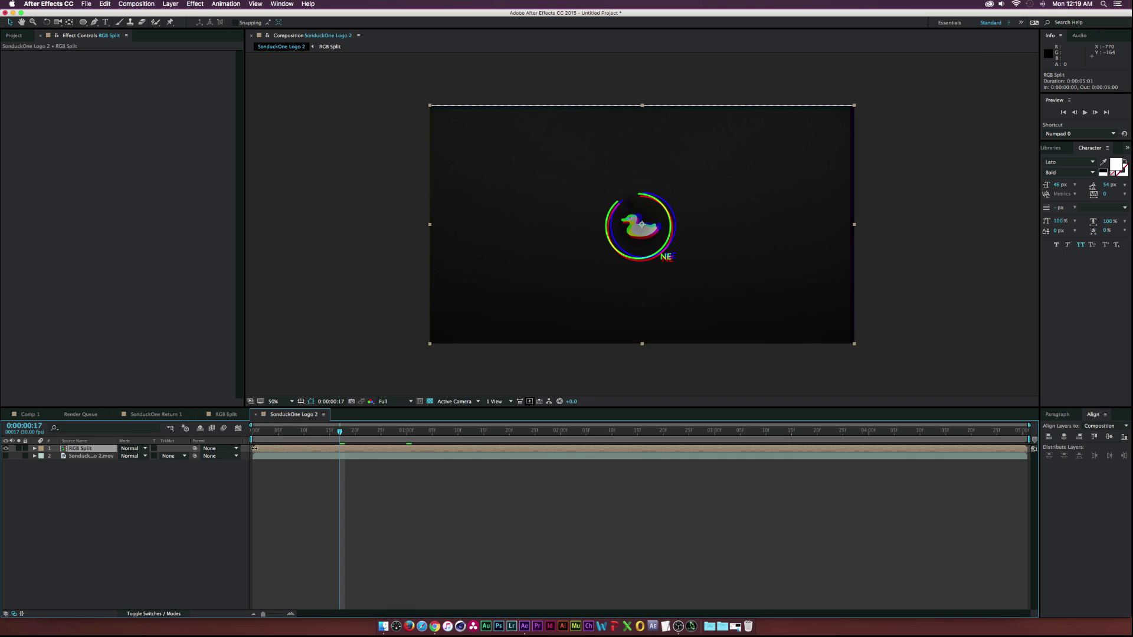
{"action": "left_click_drag", "start_coordinate": [254, 448], "coordinate": [402, 432]}
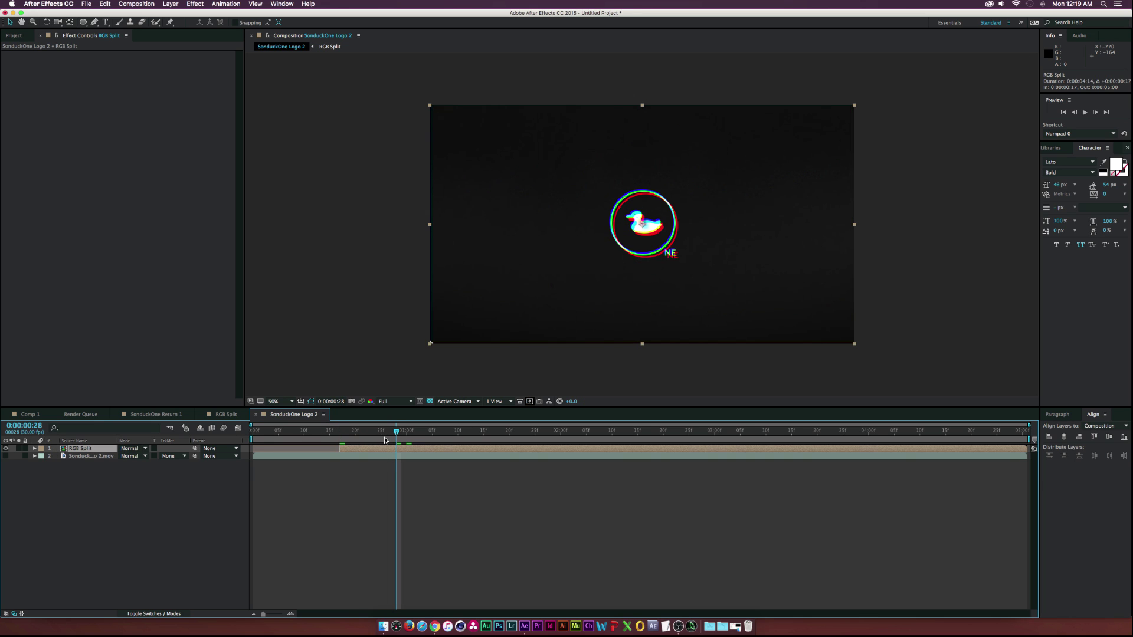
{"action": "left_click", "coordinate": [411, 432]}
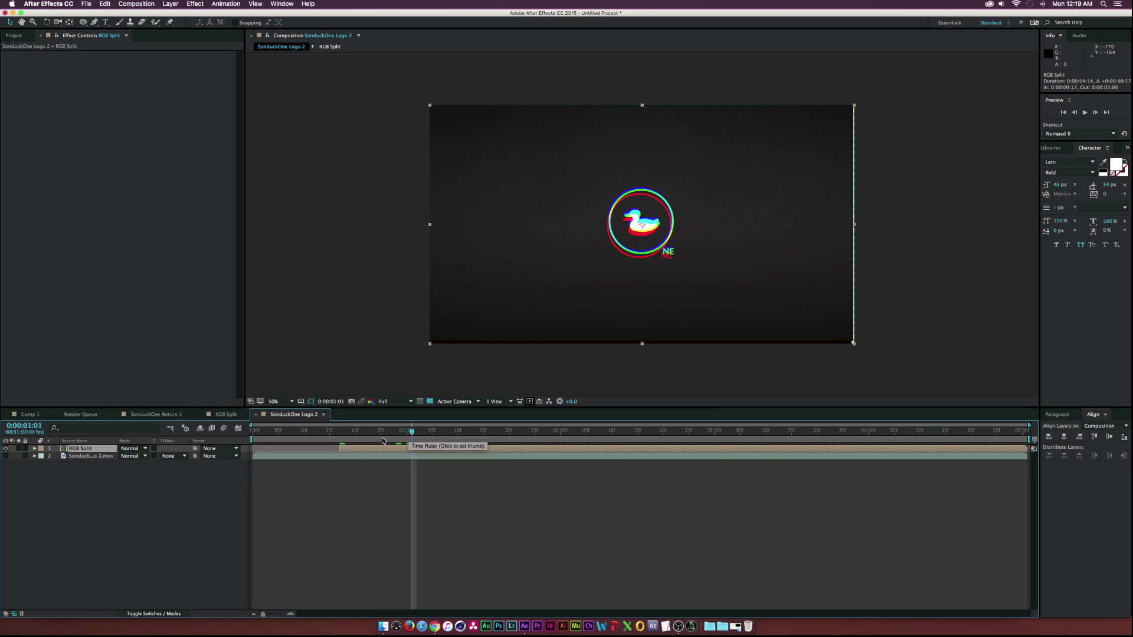
Step: Split the RGB Split layer, trim the top piece to start at 0:00:02:00, and delete an extra piece
{"action": "left_click", "coordinate": [112, 3]}
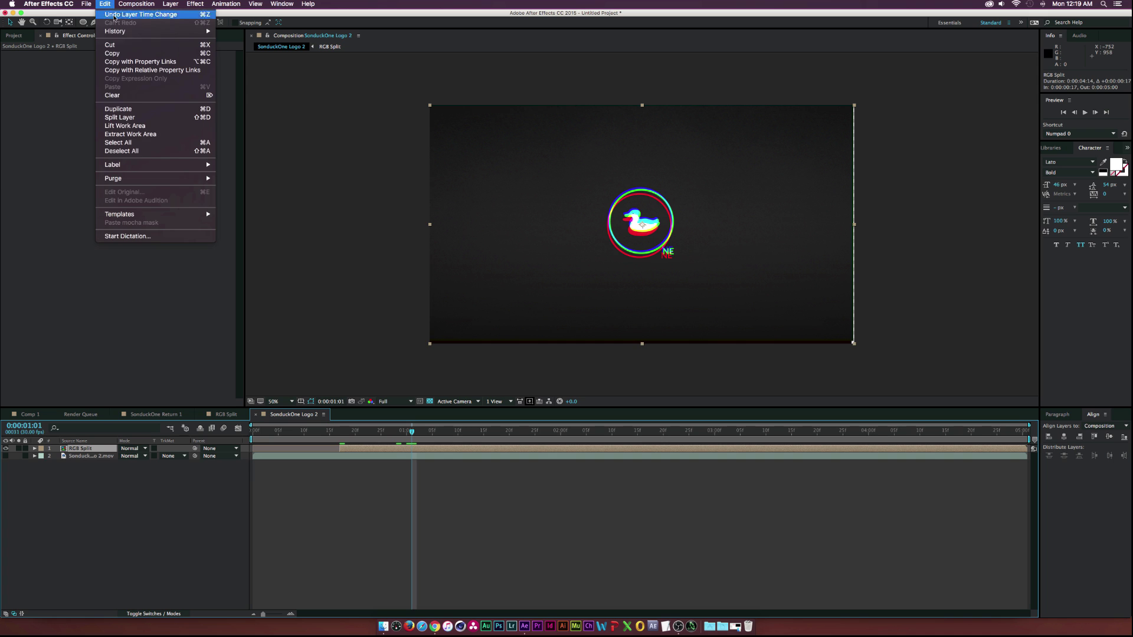
{"action": "left_click", "coordinate": [119, 118]}
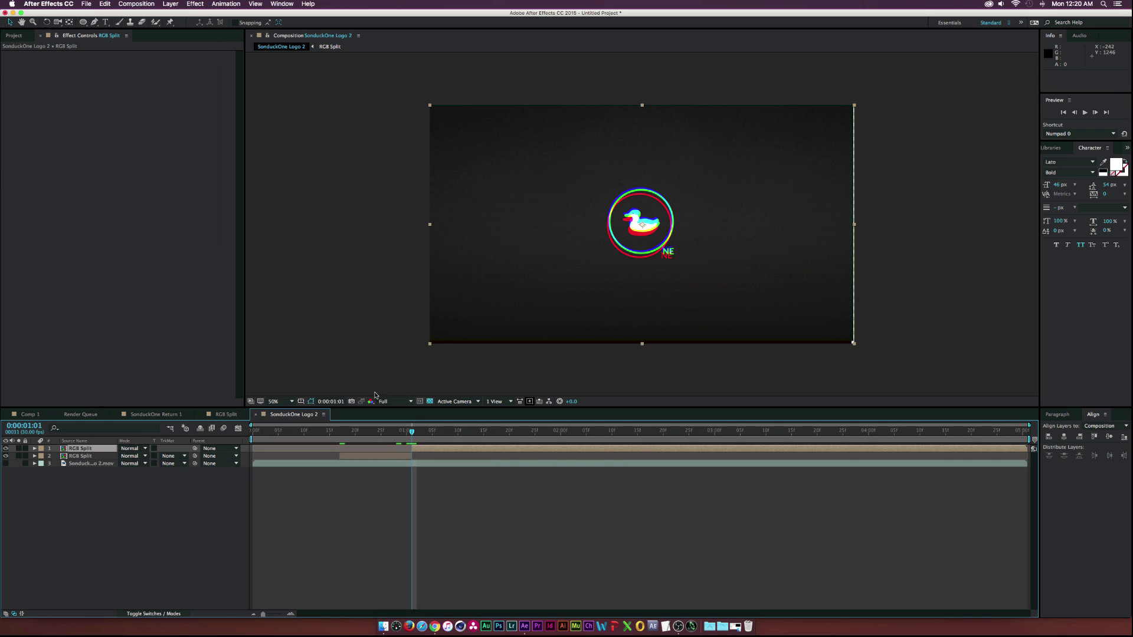
{"action": "key", "text": "space"}
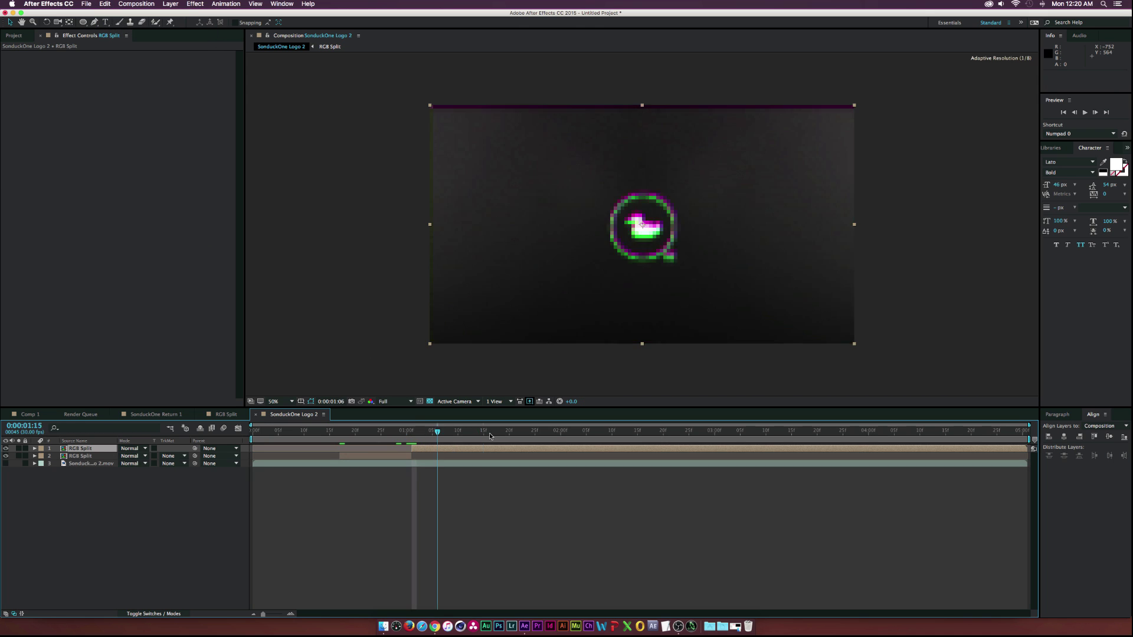
{"action": "left_click_drag", "start_coordinate": [419, 449], "coordinate": [479, 434]}
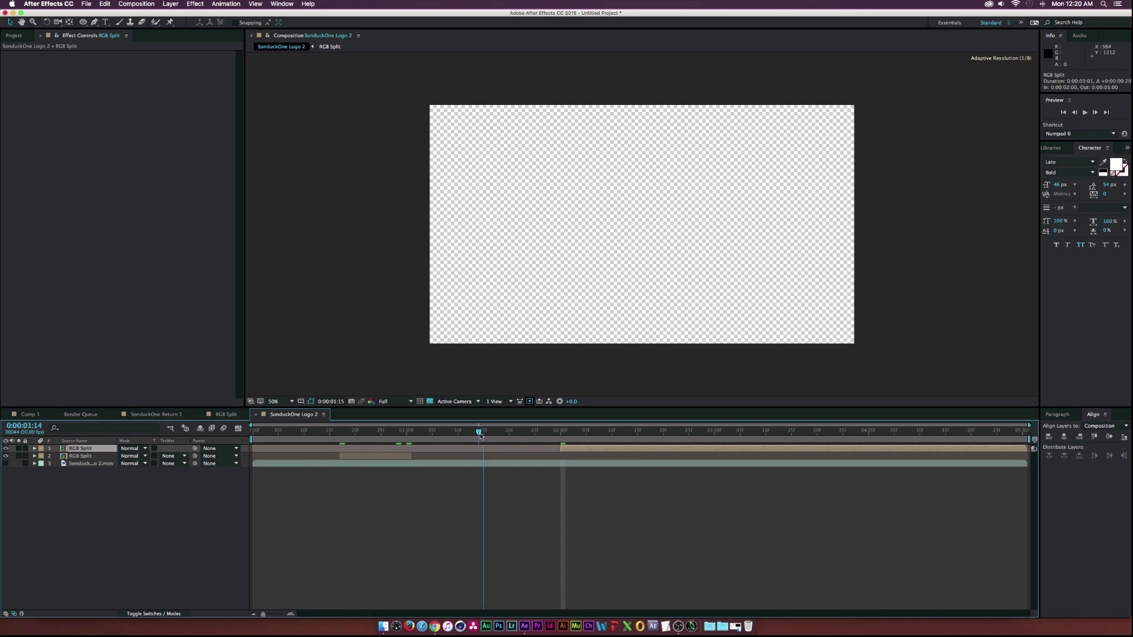
{"action": "left_click", "coordinate": [6, 463]}
{"action": "left_click_drag", "start_coordinate": [328, 432], "coordinate": [622, 439]}
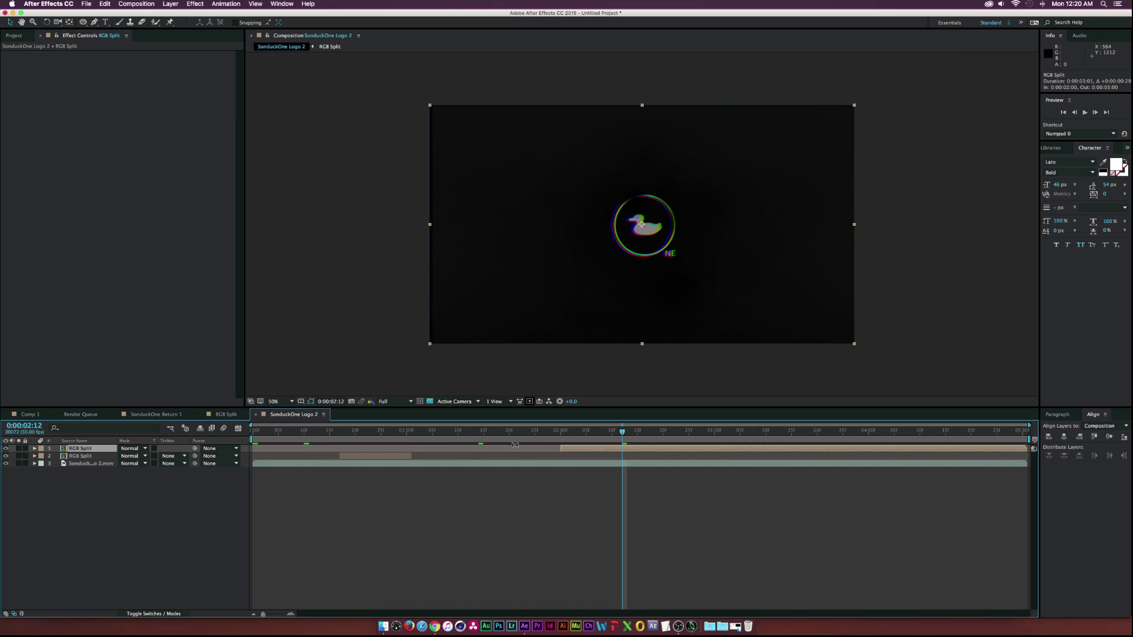
{"action": "key", "text": "super+shift+d"}
{"action": "key", "text": "Delete"}
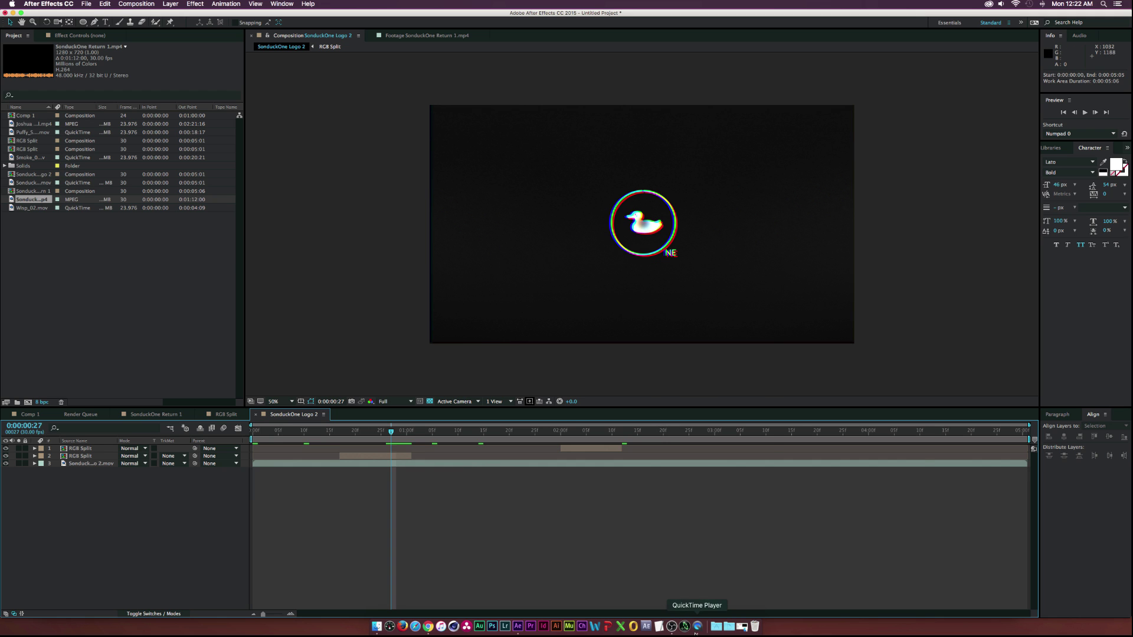
Step: Play the finished SonduckOne Return 1.mp4 in QuickTime Player to review the glitching duck logo
{"action": "left_click", "coordinate": [697, 627]}
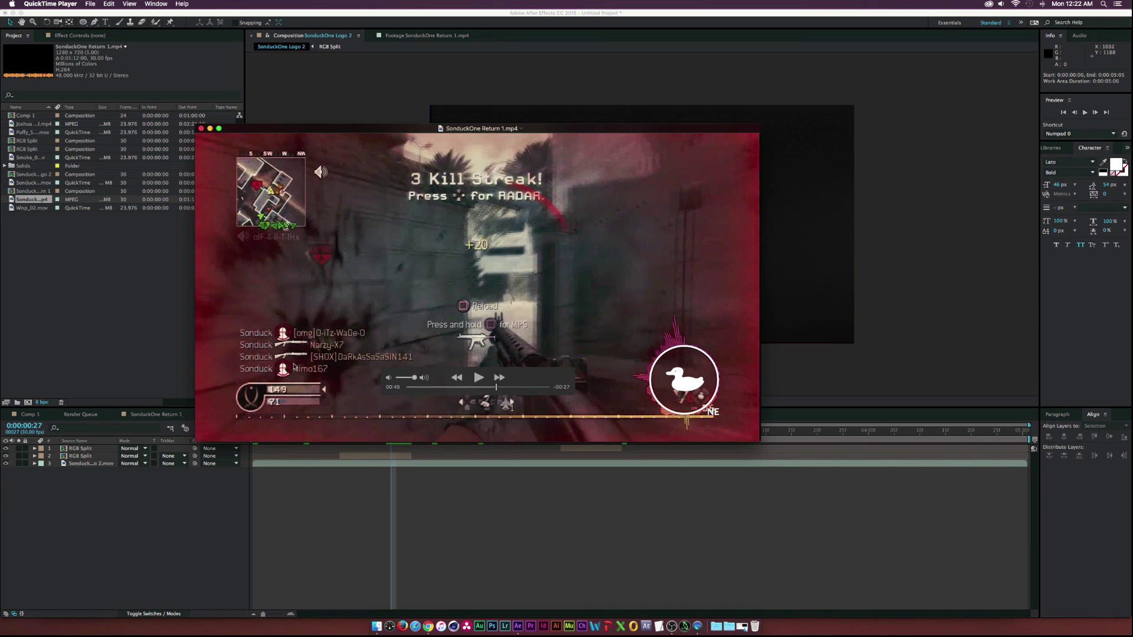
{"action": "left_click", "coordinate": [186, 497]}
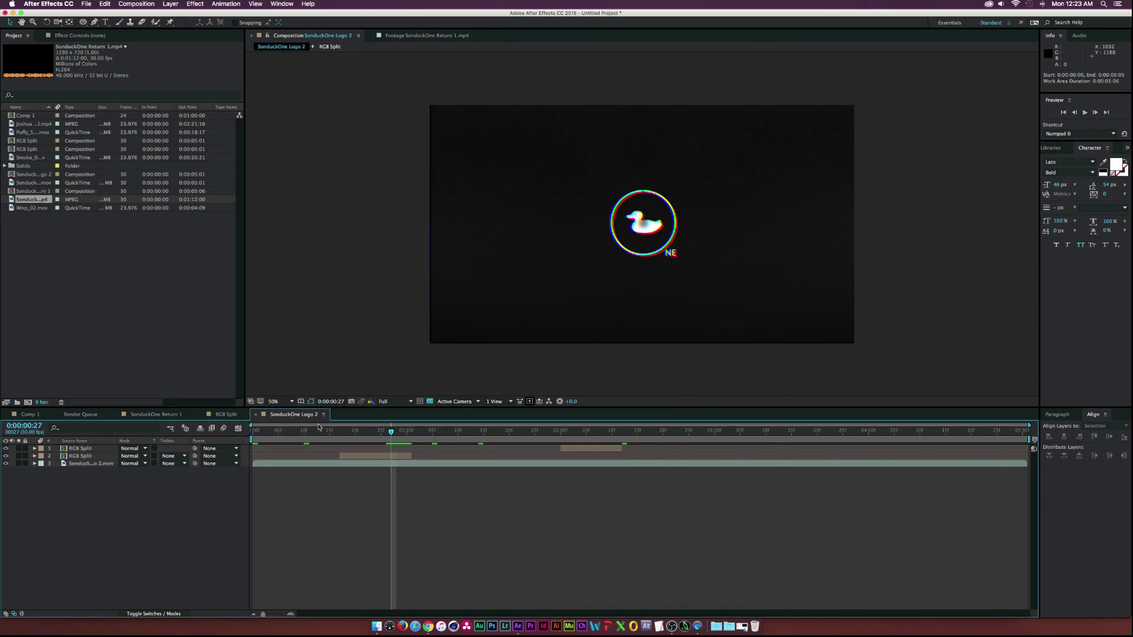